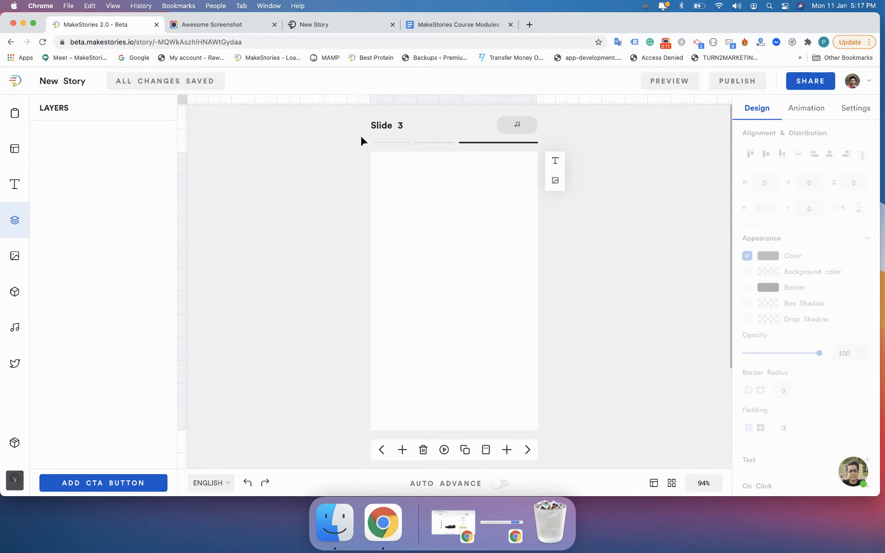
{"action": "left_click_drag", "start_coordinate": [368, 149], "coordinate": [408, 229]}
{"action": "left_click_drag", "start_coordinate": [366, 149], "coordinate": [550, 441]}
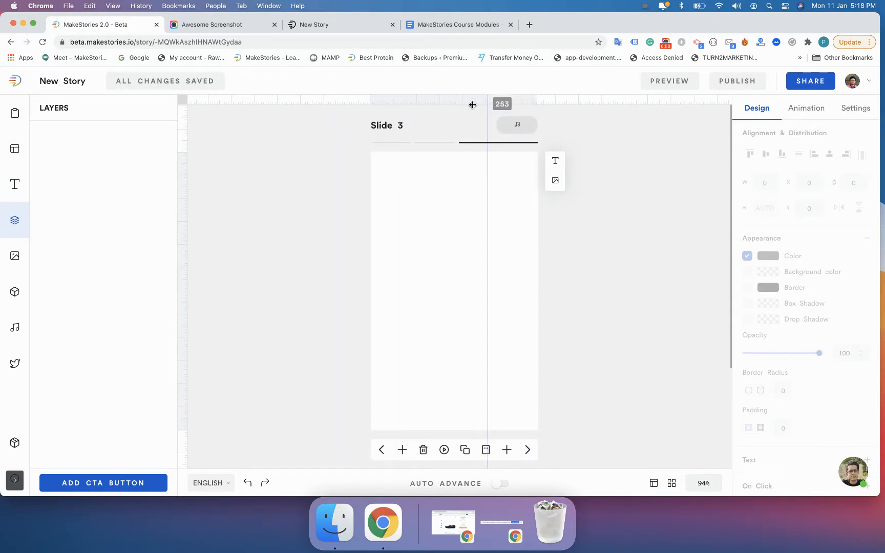
- Place two vertical ruler guides on slide 3, one at 20 near the left edge and one near the right edge
{"action": "left_click", "coordinate": [379, 98]}
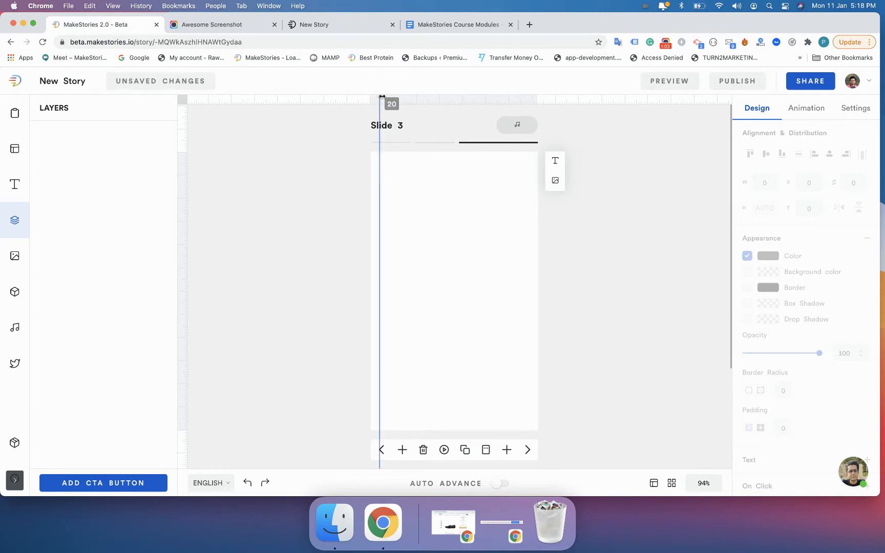
{"action": "left_click", "coordinate": [527, 102]}
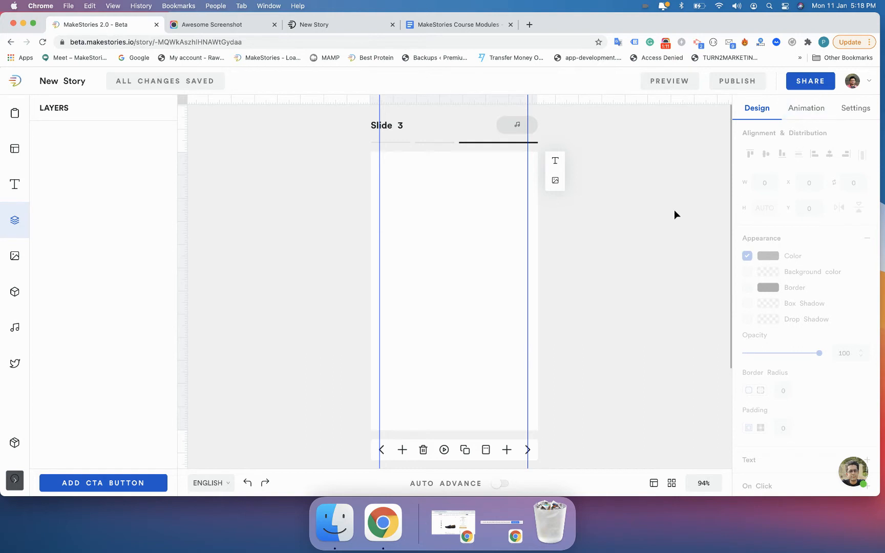
- Try the 20px preset ruler on slide 3 and set the preset back to None
{"action": "left_click", "coordinate": [536, 220]}
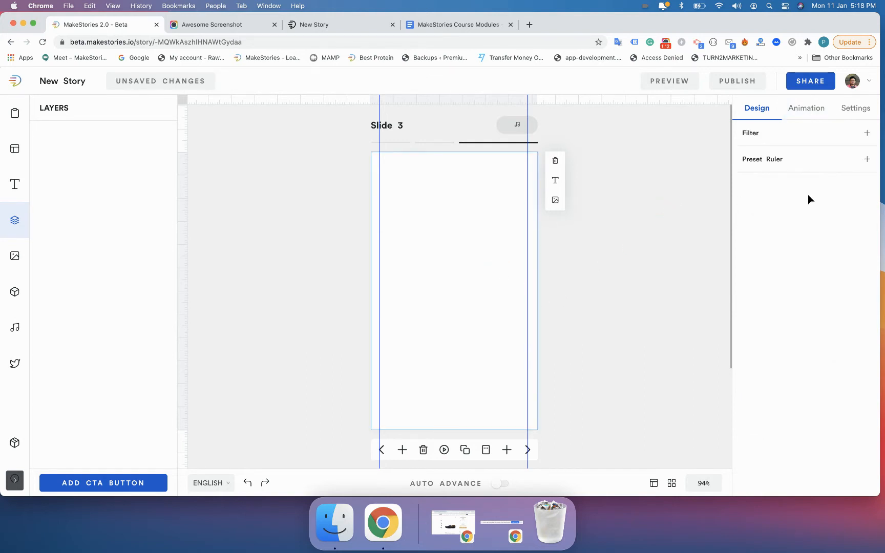
{"action": "left_click", "coordinate": [783, 168]}
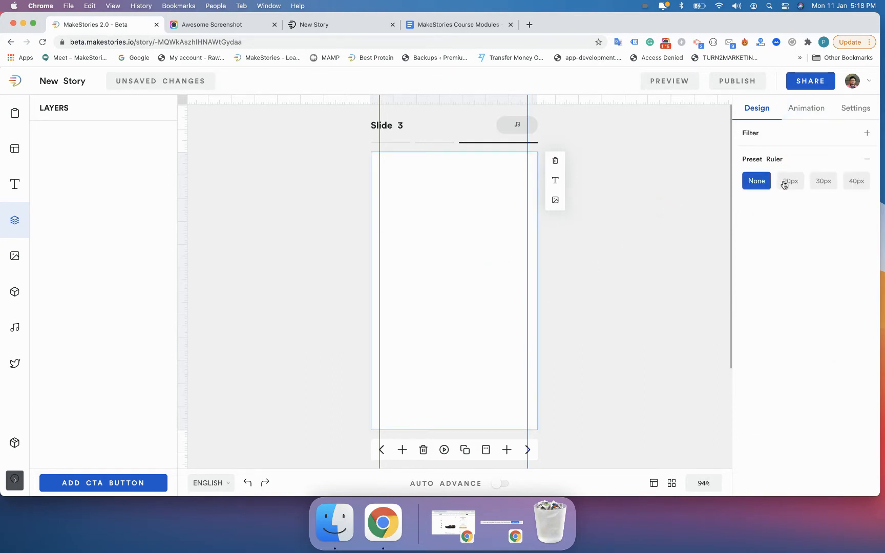
{"action": "left_click", "coordinate": [790, 183]}
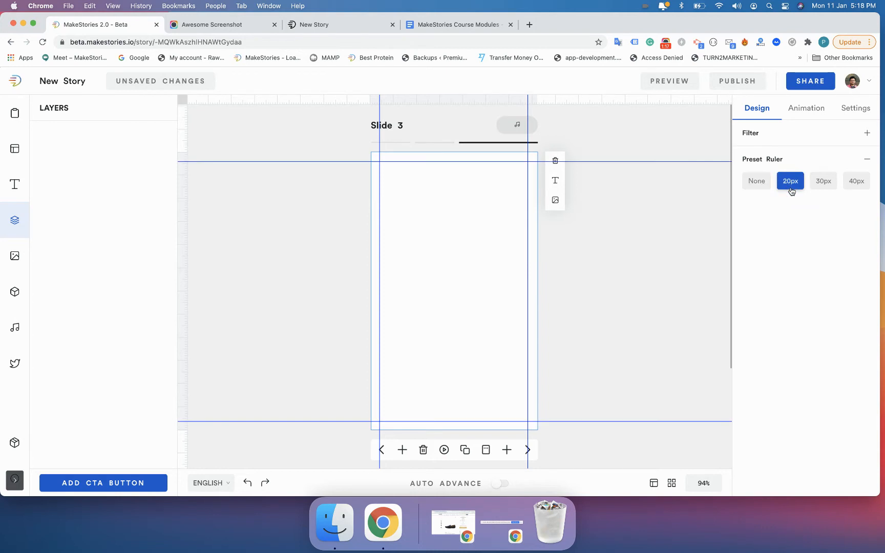
{"action": "left_click", "coordinate": [754, 182]}
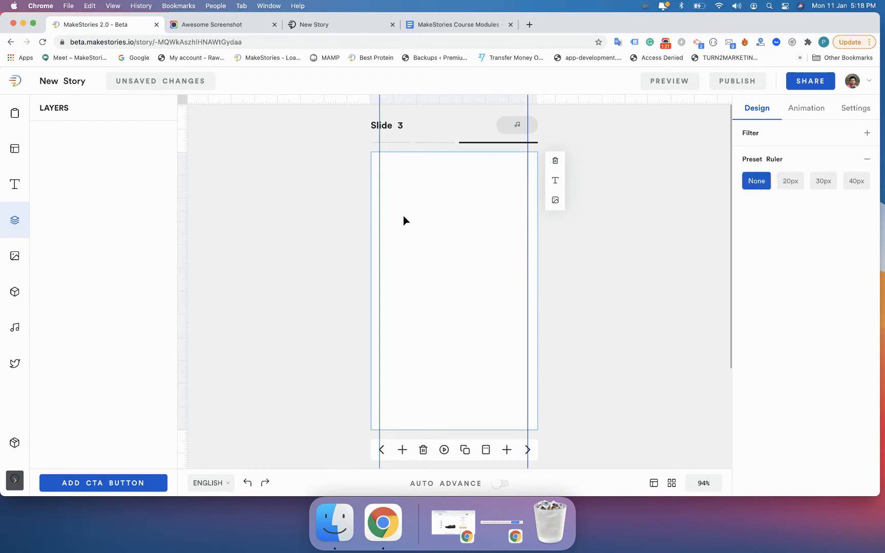
- Place two horizontal ruler guides on slide 3, one just inside the top edge and one just inside the bottom edge
{"action": "left_click_drag", "start_coordinate": [186, 176], "coordinate": [186, 161]}
{"action": "left_click_drag", "start_coordinate": [185, 456], "coordinate": [185, 420]}
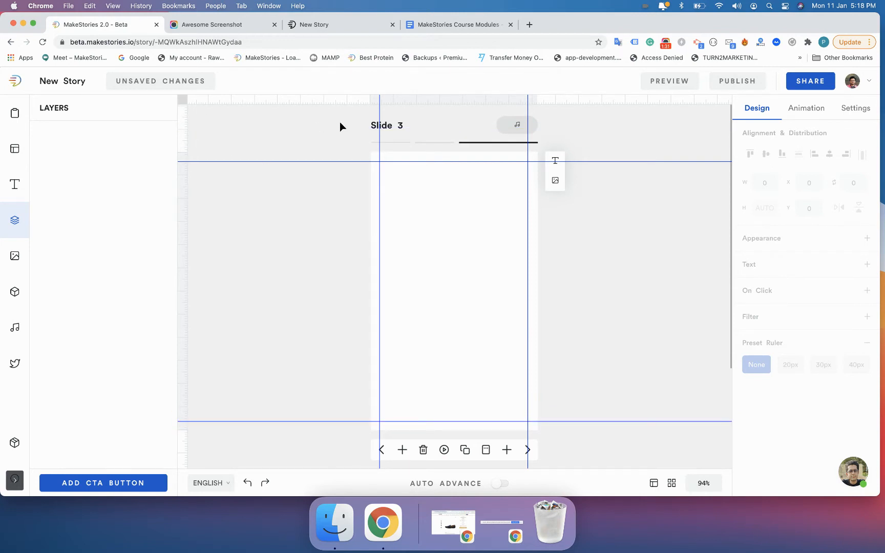
- Page back from slide 3 to slide 1, forward to slide 3, and back to slide 1 again
{"action": "mouse_move", "coordinate": [364, 128]}
{"action": "left_mouse_down"}
{"action": "mouse_move", "coordinate": [402, 131]}
{"action": "mouse_move", "coordinate": [388, 126]}
{"action": "left_mouse_up"}
{"action": "left_click", "coordinate": [384, 453]}
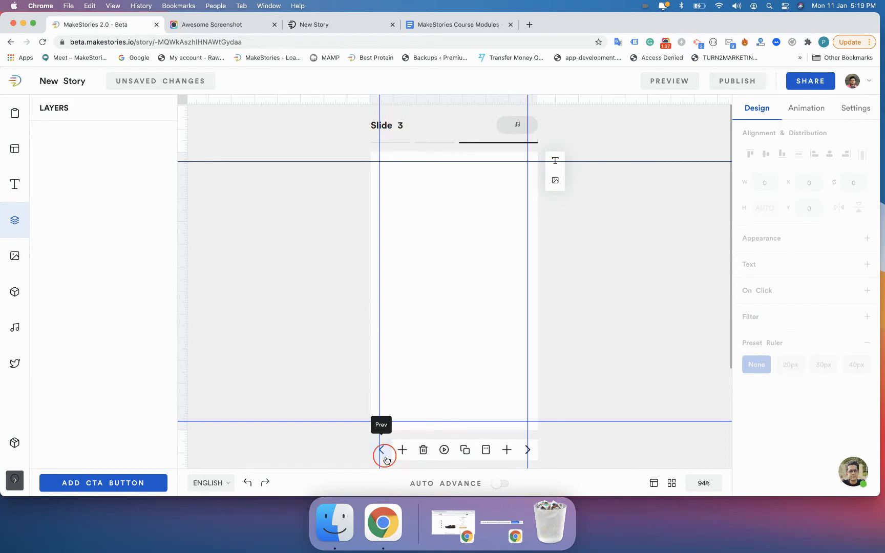
{"action": "left_click", "coordinate": [384, 456]}
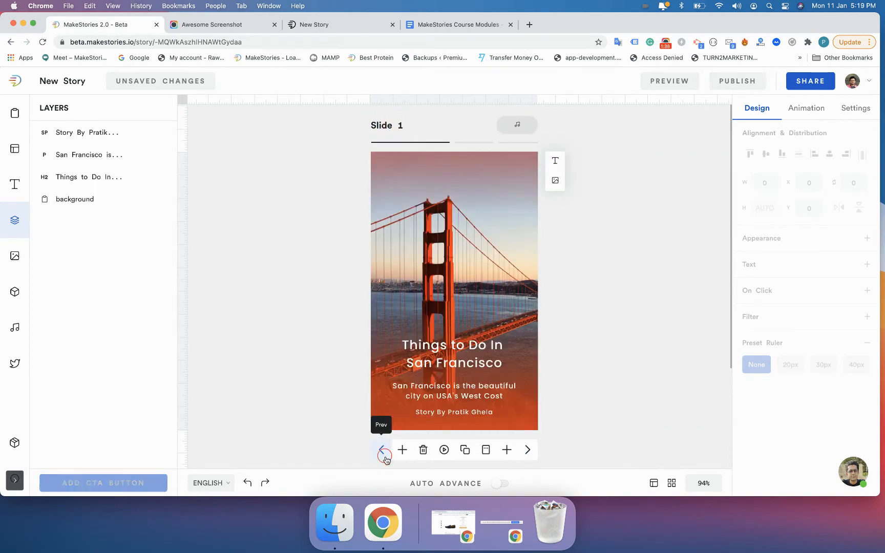
{"action": "left_click", "coordinate": [528, 453]}
{"action": "left_click", "coordinate": [528, 450]}
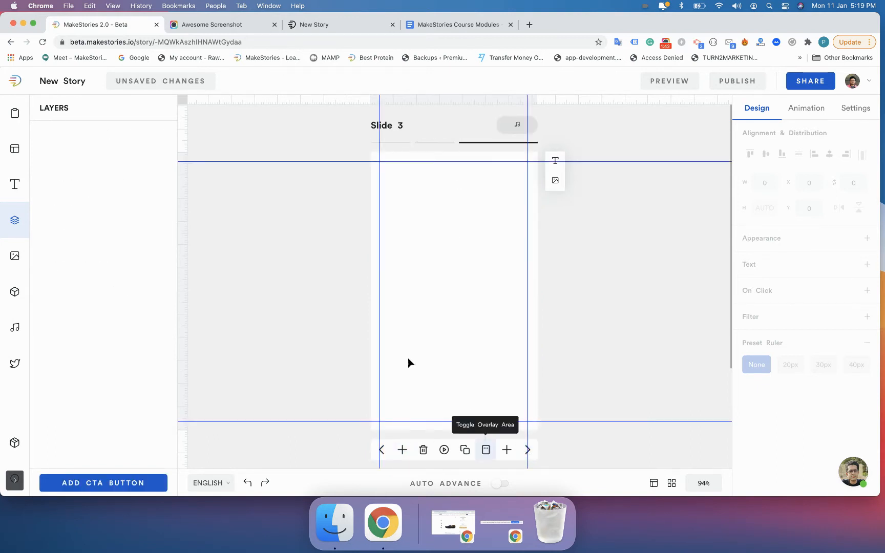
{"action": "left_click", "coordinate": [381, 453]}
{"action": "left_click", "coordinate": [381, 450]}
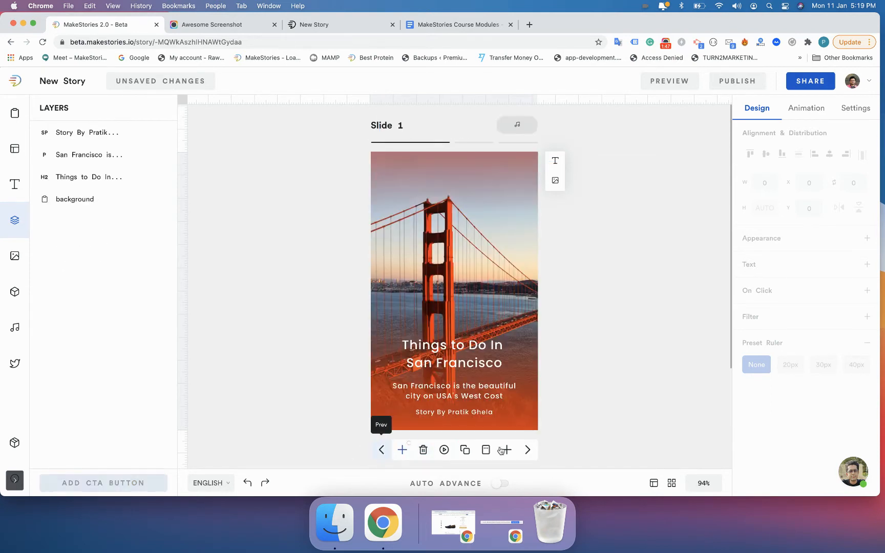
- Advance to slide 2, jump to slide 3, return to slide 2, and open slide 1
{"action": "left_click", "coordinate": [527, 450]}
{"action": "left_click", "coordinate": [514, 142]}
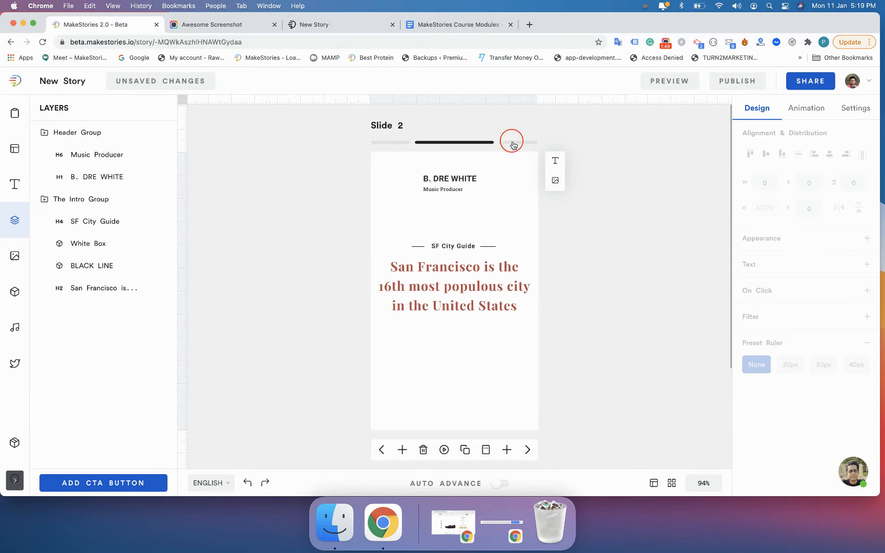
{"action": "left_click", "coordinate": [420, 142]}
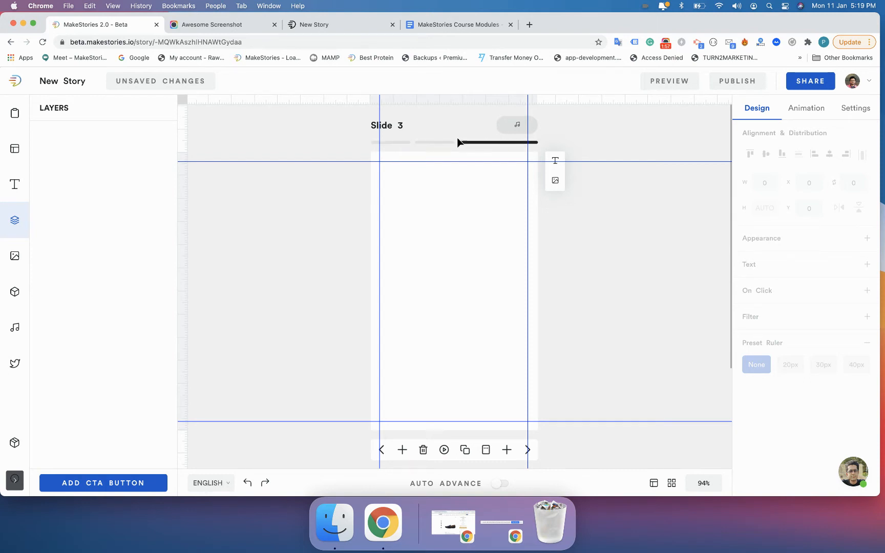
{"action": "left_click", "coordinate": [430, 143]}
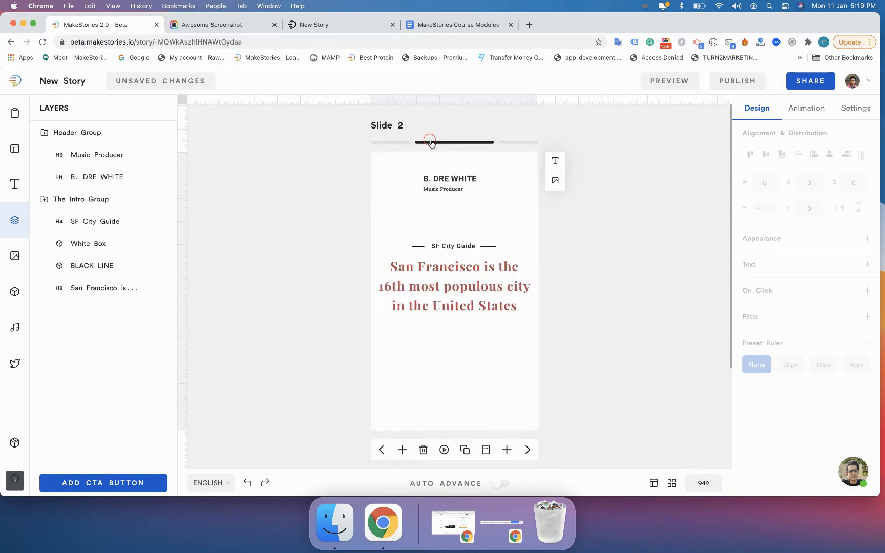
{"action": "left_click", "coordinate": [400, 143]}
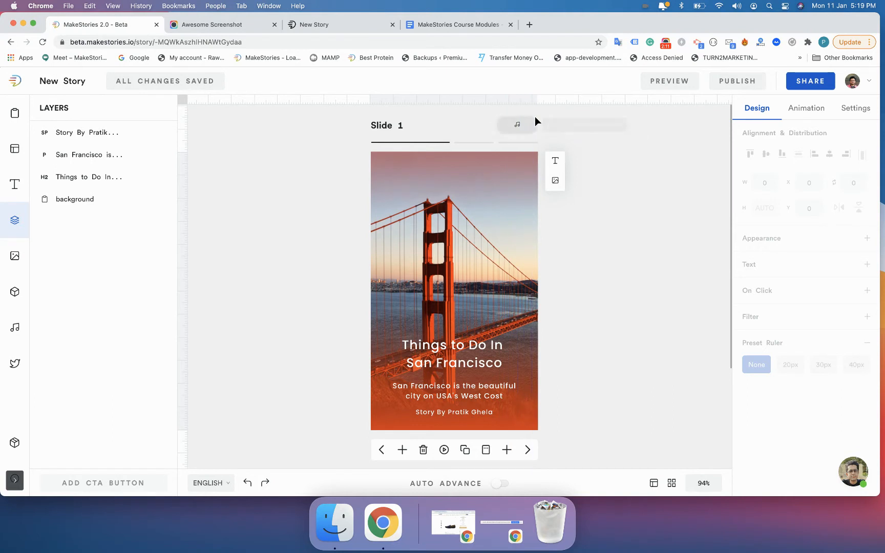
- Play and pause the background audio of slide 1, and remove that audio from the slide
{"action": "mouse_move", "coordinate": [521, 134]}
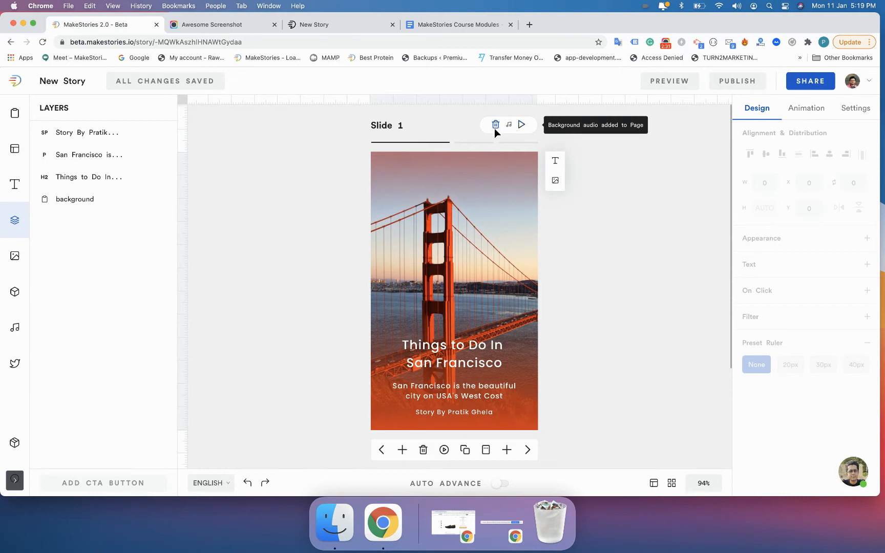
{"action": "left_click", "coordinate": [521, 124]}
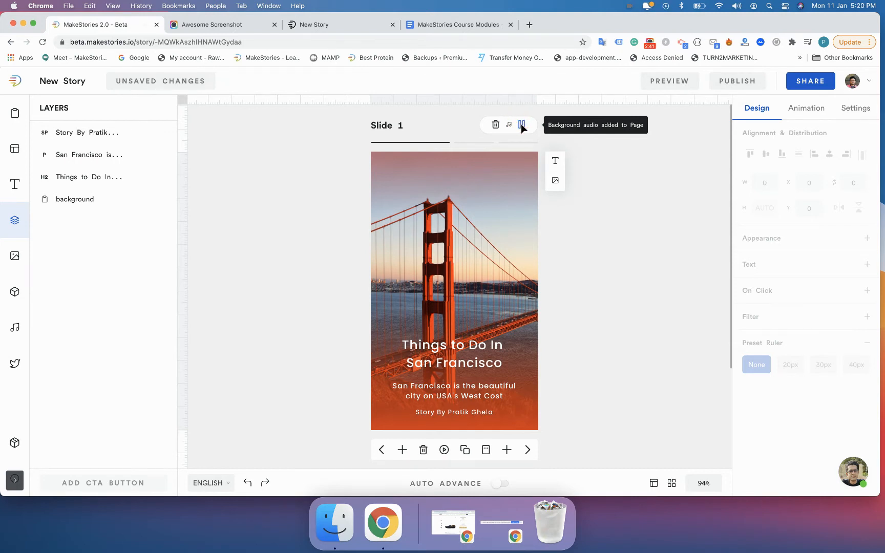
{"action": "left_click", "coordinate": [522, 126]}
{"action": "left_click", "coordinate": [496, 125]}
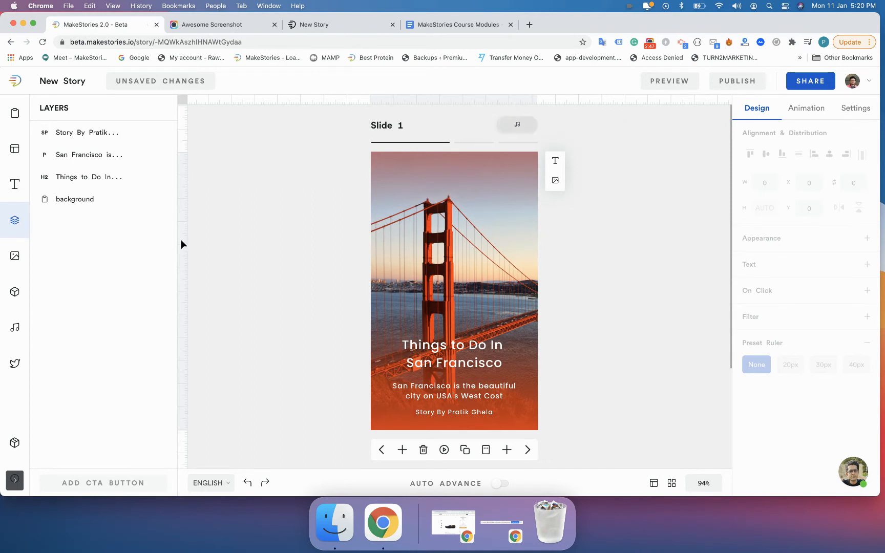
- Open the list of audio files and move from slide 1 to slide 3
{"action": "left_click", "coordinate": [23, 330]}
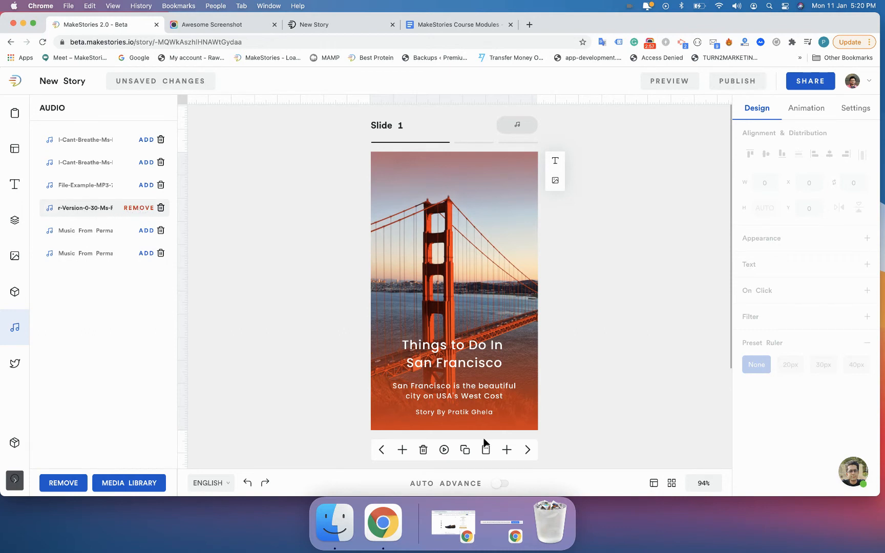
{"action": "left_click", "coordinate": [526, 450]}
{"action": "left_click", "coordinate": [526, 450]}
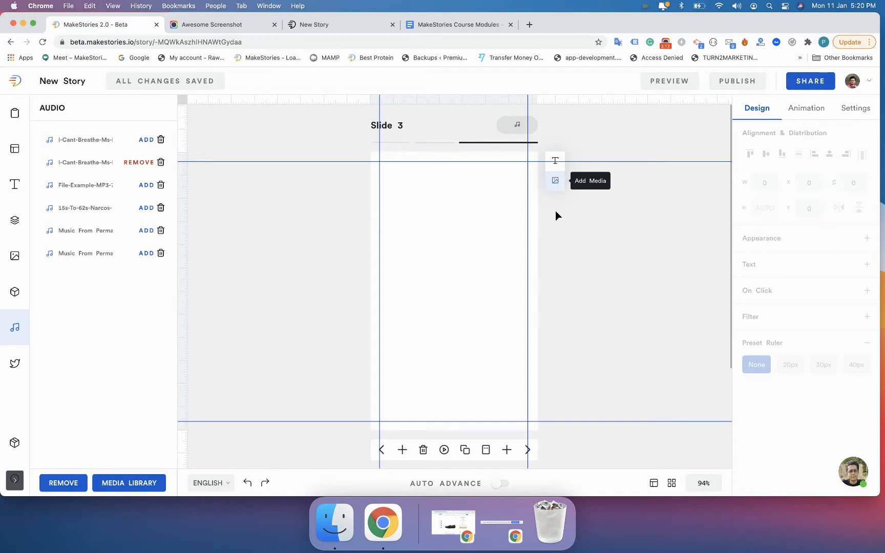
{"action": "left_click", "coordinate": [559, 253]}
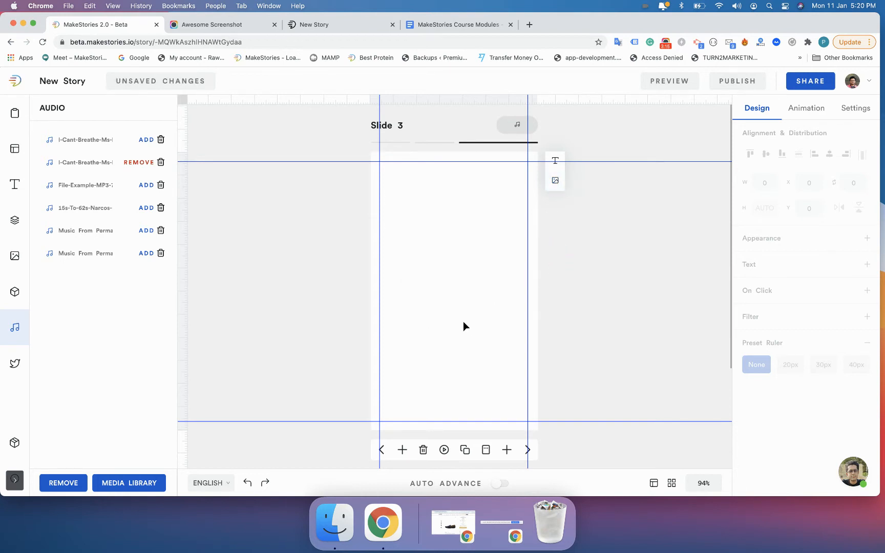
- Add a text element to slide 3 and replace its content with "This is a Text element added by a tooltip"
{"action": "left_click", "coordinate": [557, 169]}
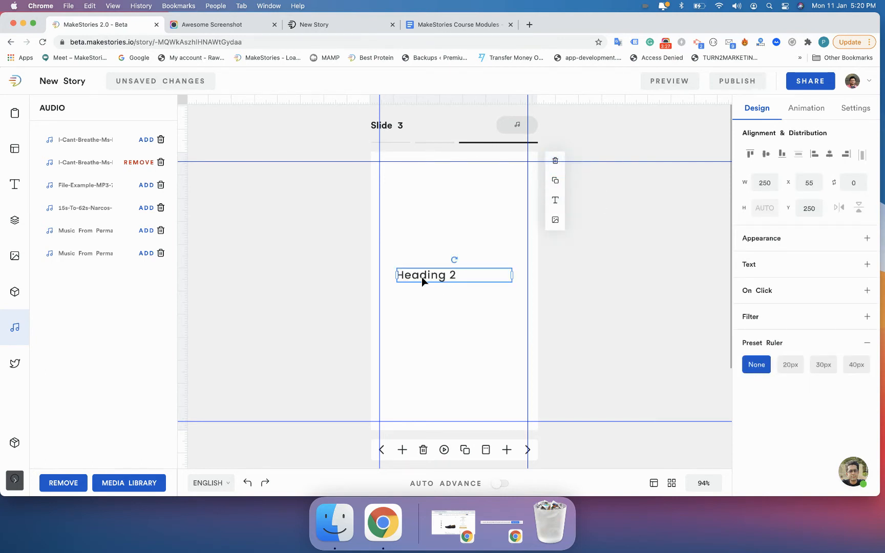
{"action": "left_click_drag", "start_coordinate": [456, 279], "coordinate": [457, 259]}
{"action": "mouse_move", "coordinate": [454, 259]}
{"action": "left_mouse_down"}
{"action": "mouse_move", "coordinate": [449, 315]}
{"action": "mouse_move", "coordinate": [458, 266]}
{"action": "mouse_move", "coordinate": [453, 274]}
{"action": "left_mouse_up"}
{"action": "double_click", "coordinate": [453, 274]}
{"action": "key", "text": "BackSpace"}
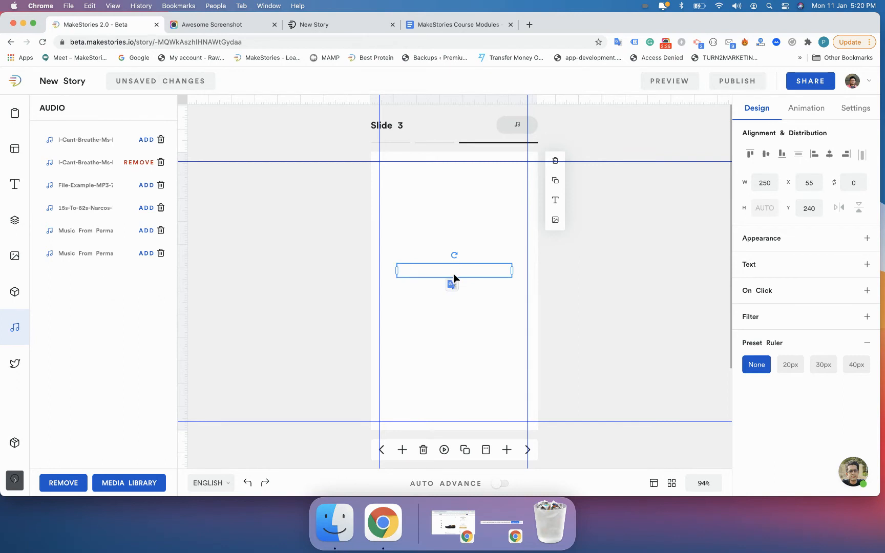
{"action": "type", "text": "This is a Text element added by"}
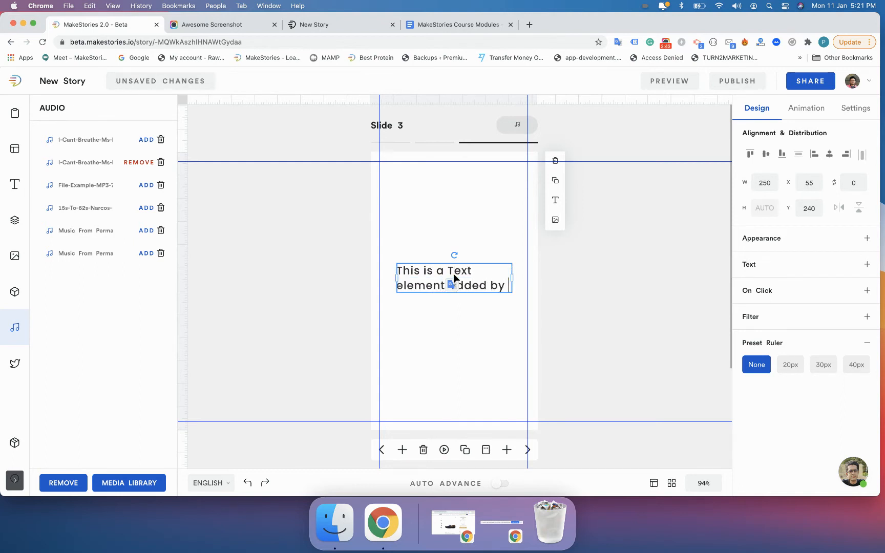
{"action": "type", "text": " a tooltip"}
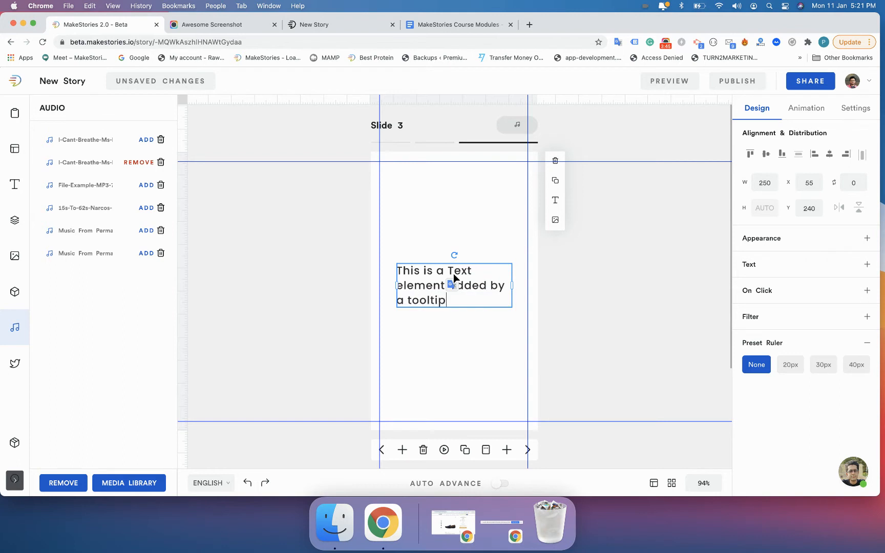
{"action": "left_click", "coordinate": [581, 266]}
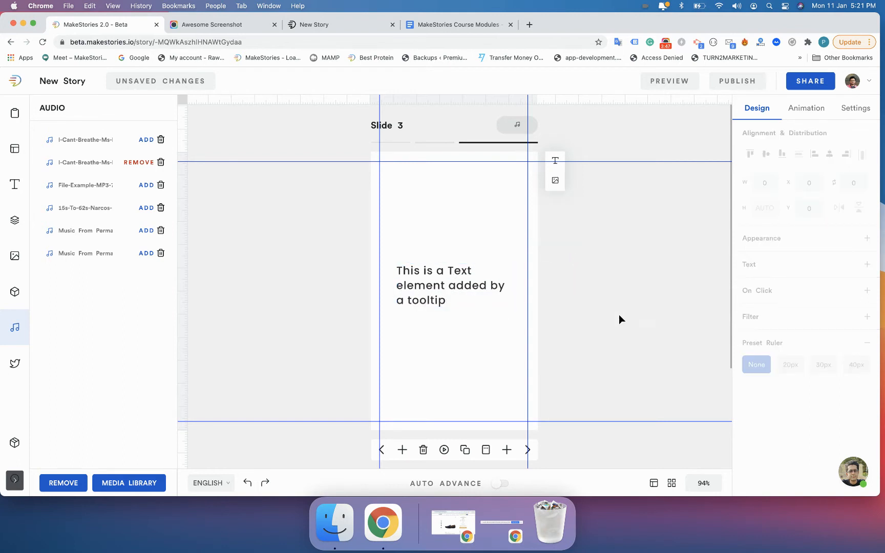
- Duplicate the text element on slide 3 and reposition the original and its copy so they no longer overlap
{"action": "left_click", "coordinate": [490, 275]}
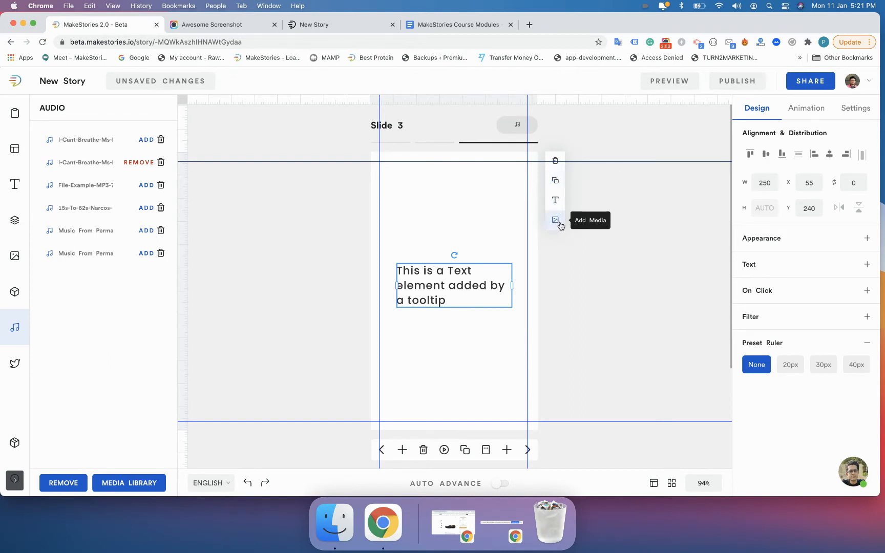
{"action": "left_click", "coordinate": [557, 181]}
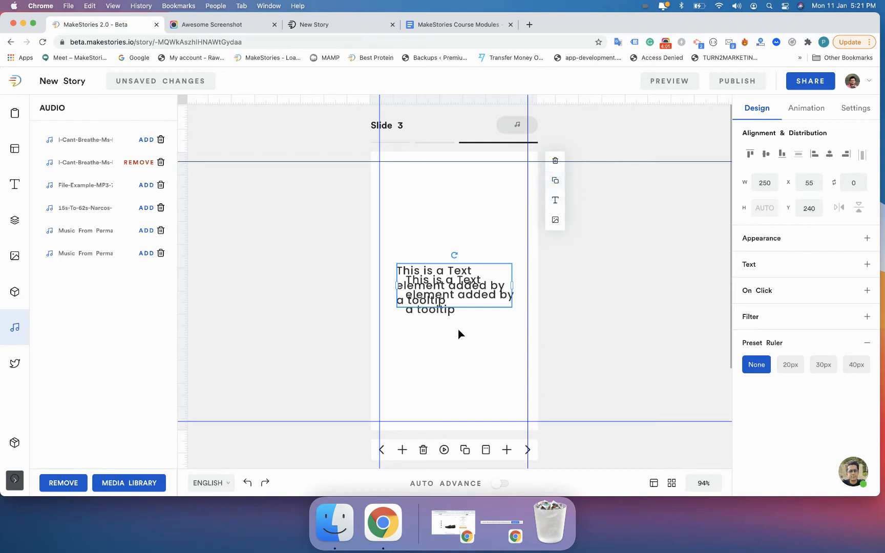
{"action": "left_click_drag", "start_coordinate": [454, 315], "coordinate": [445, 360]}
{"action": "left_click_drag", "start_coordinate": [441, 282], "coordinate": [441, 224]}
{"action": "left_click_drag", "start_coordinate": [439, 328], "coordinate": [437, 284]}
- Delete both the duplicated and the original text element from slide 3
{"action": "key", "text": "Delete"}
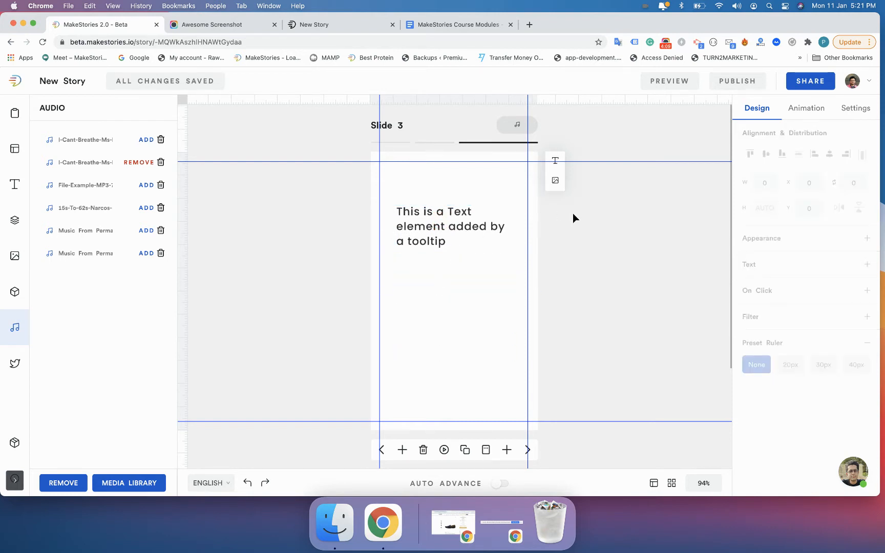
{"action": "left_click", "coordinate": [486, 233]}
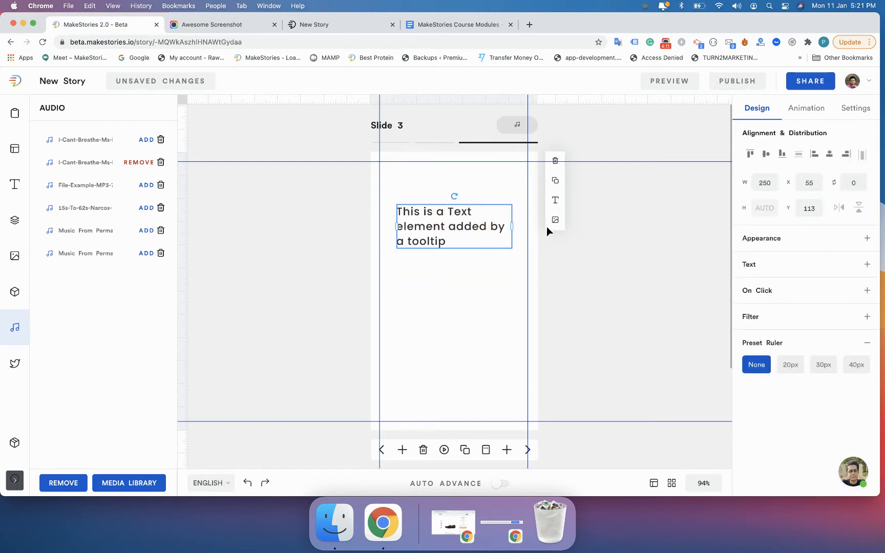
{"action": "key", "text": "Delete"}
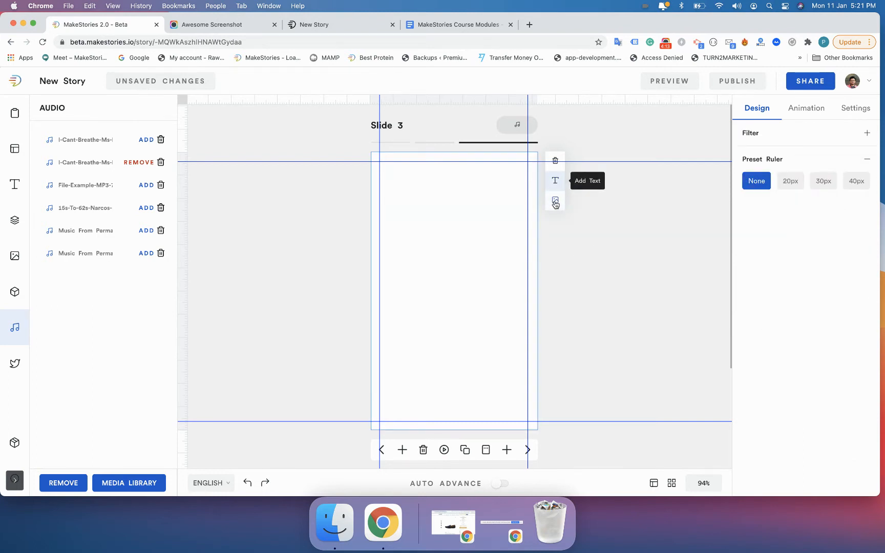
- Add the free stock image of the person with short blond hair in a black leather jacket to slide 3
{"action": "left_click", "coordinate": [555, 181]}
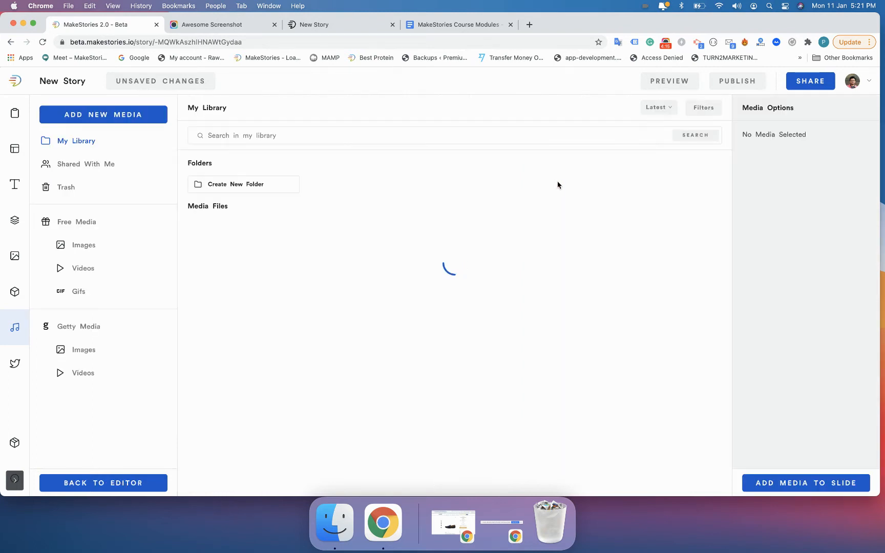
{"action": "left_click", "coordinate": [85, 246]}
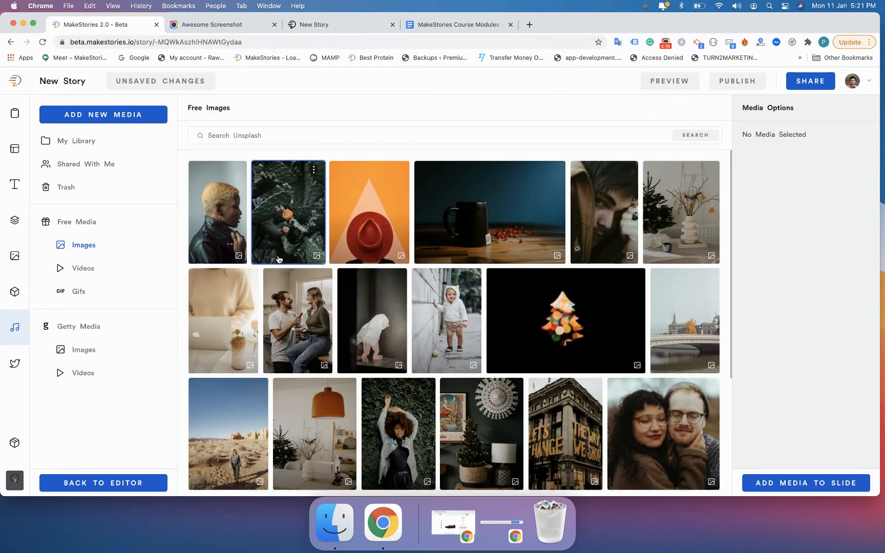
{"action": "left_click", "coordinate": [232, 235]}
{"action": "left_click", "coordinate": [791, 484]}
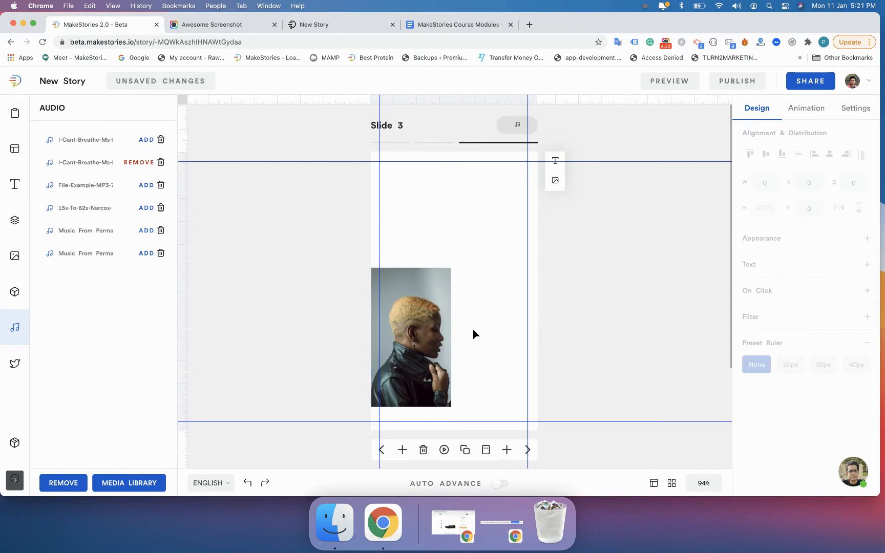
- Move the portrait image to the middle of slide 3 and replace it with the free stock image of a red hat on orange
{"action": "left_click_drag", "start_coordinate": [440, 339], "coordinate": [446, 305]}
{"action": "left_click", "coordinate": [588, 306]}
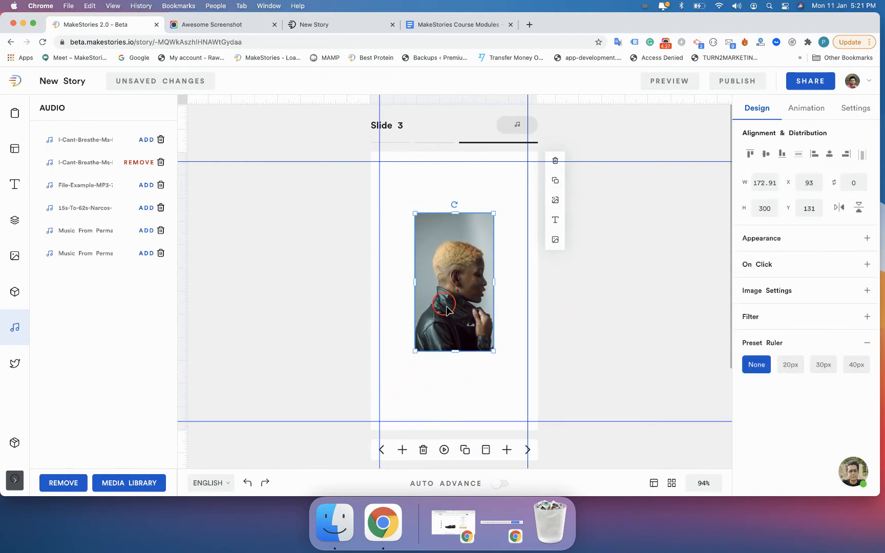
{"action": "left_click", "coordinate": [555, 203]}
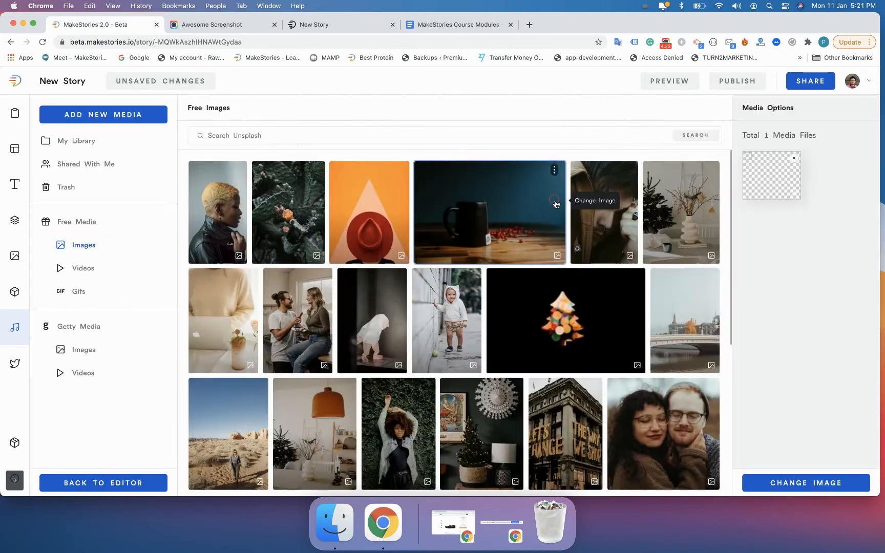
{"action": "left_click", "coordinate": [405, 212]}
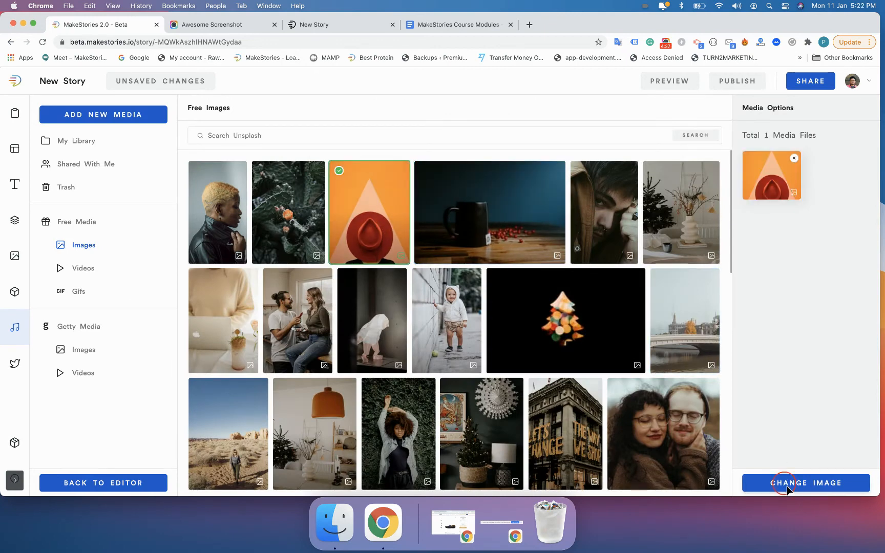
{"action": "left_click", "coordinate": [787, 487]}
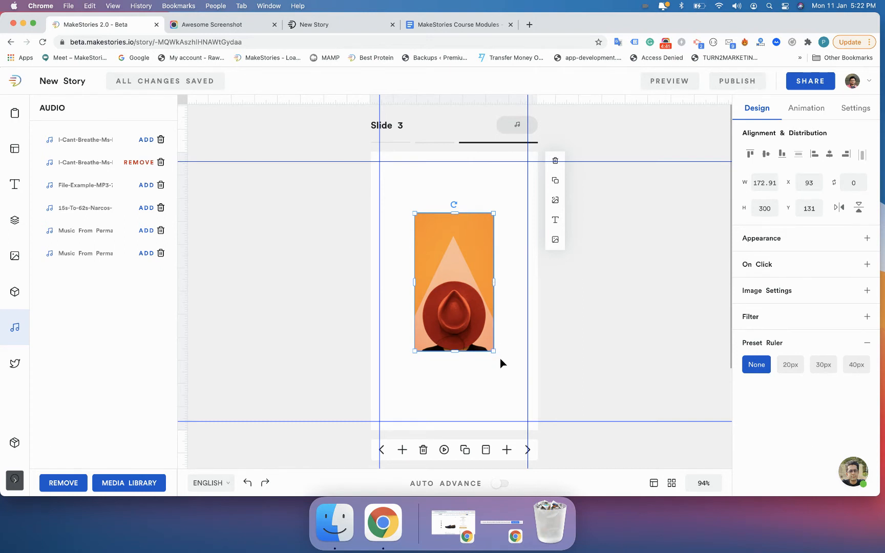
- Delete the red hat image from slide 3
{"action": "left_click", "coordinate": [484, 335]}
{"action": "key", "text": "Delete"}
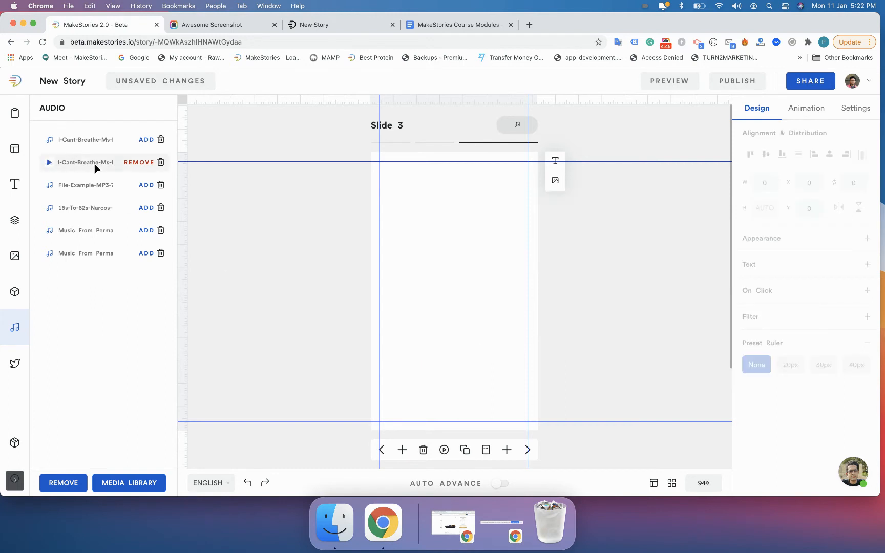
- Apply the red and black photo collage page from the public "Best Shows" Netflix template set to slide 3
{"action": "left_click", "coordinate": [28, 146]}
{"action": "left_click", "coordinate": [128, 132]}
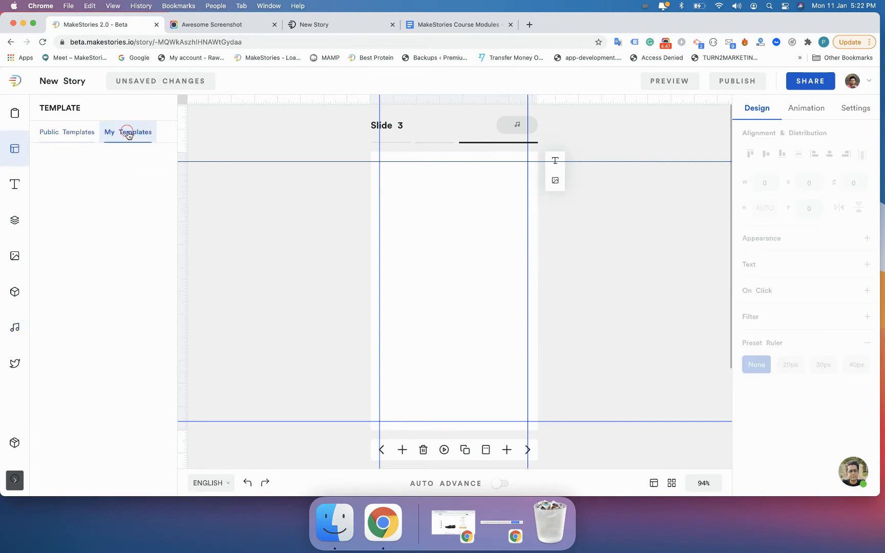
{"action": "left_click", "coordinate": [77, 134]}
{"action": "scroll", "coordinate": [82, 327], "scroll_direction": "down", "scroll_amount": 3}
{"action": "left_click", "coordinate": [83, 325]}
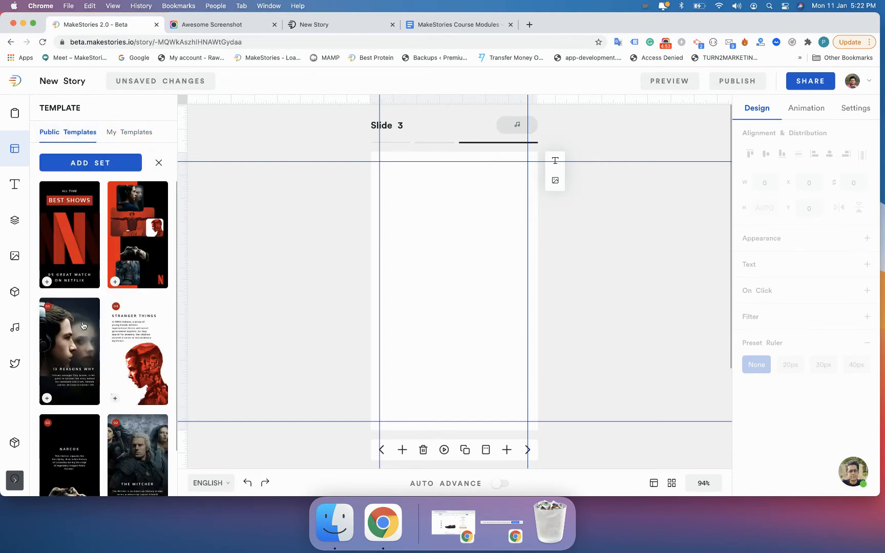
{"action": "left_click", "coordinate": [150, 263]}
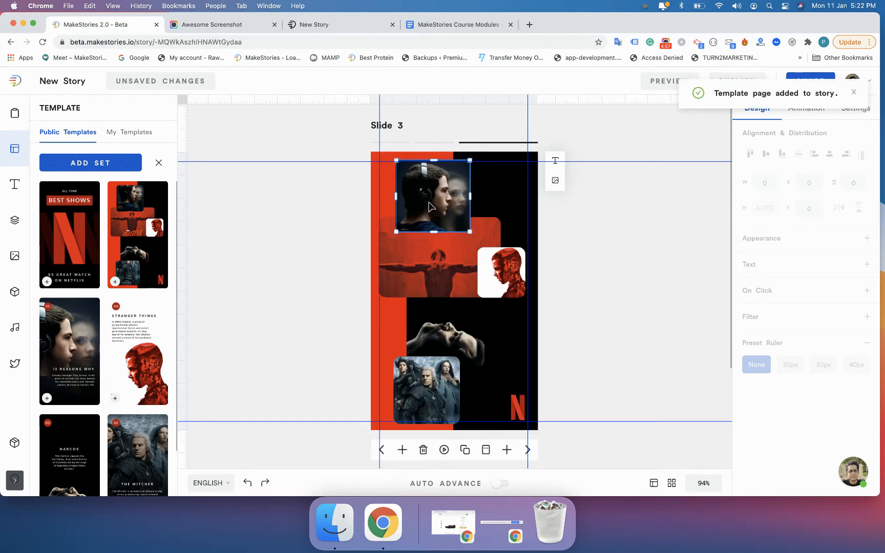
- Replace the collage's small red profile picture with the free stock image of the hooded toddler and reposition the photo within its frame
{"action": "left_click", "coordinate": [495, 272]}
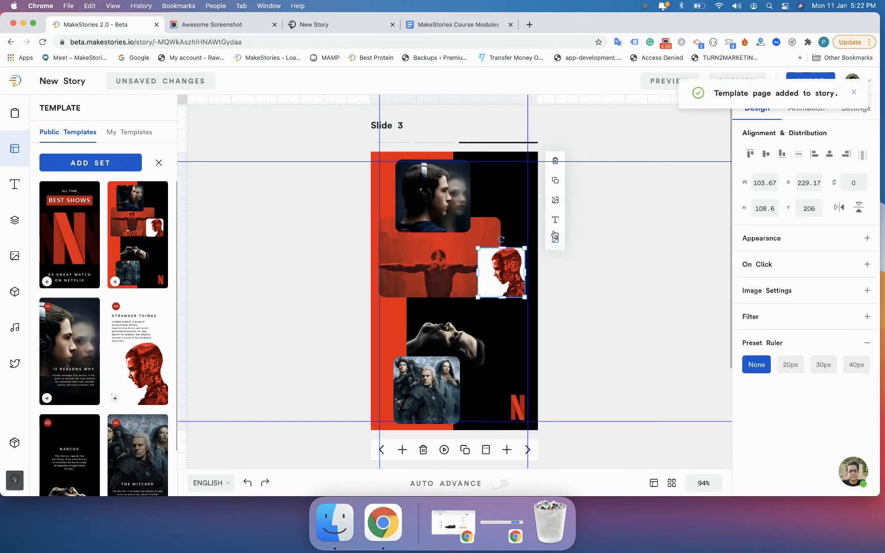
{"action": "left_click", "coordinate": [556, 204]}
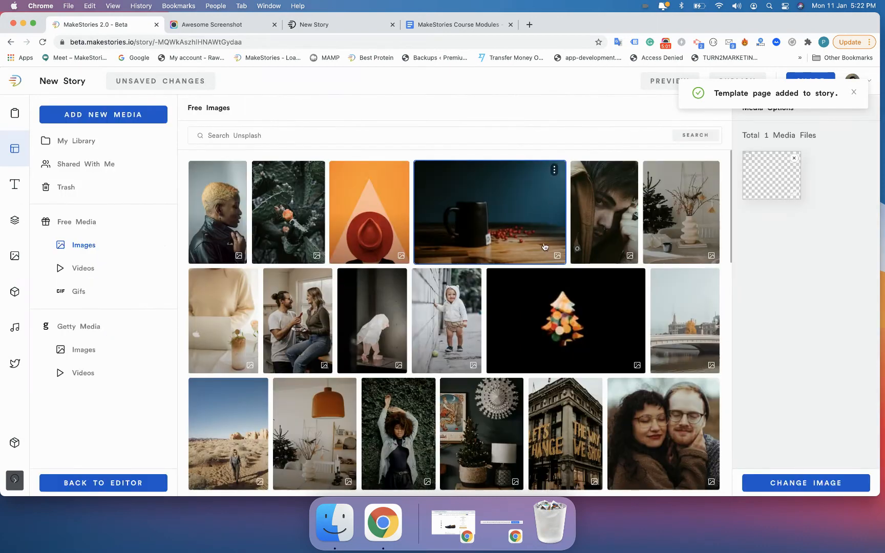
{"action": "left_click", "coordinate": [776, 483]}
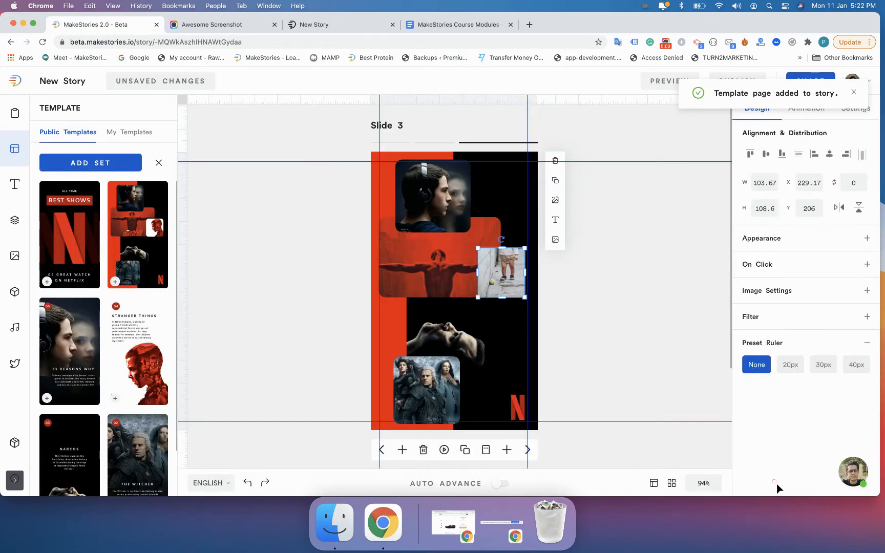
{"action": "double_click", "coordinate": [515, 272]}
{"action": "left_click_drag", "start_coordinate": [516, 272], "coordinate": [510, 310]}
{"action": "double_click", "coordinate": [506, 279]}
{"action": "left_click", "coordinate": [577, 289]}
- Replace the collage's wide red picture with the free stock image of the seated couple and shift it so their faces fill the frame
{"action": "left_click", "coordinate": [410, 269]}
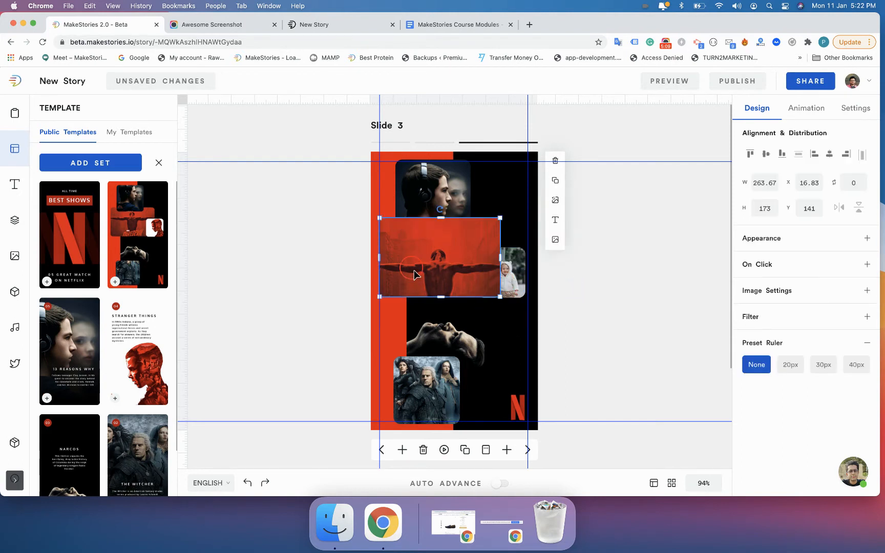
{"action": "left_click", "coordinate": [556, 200]}
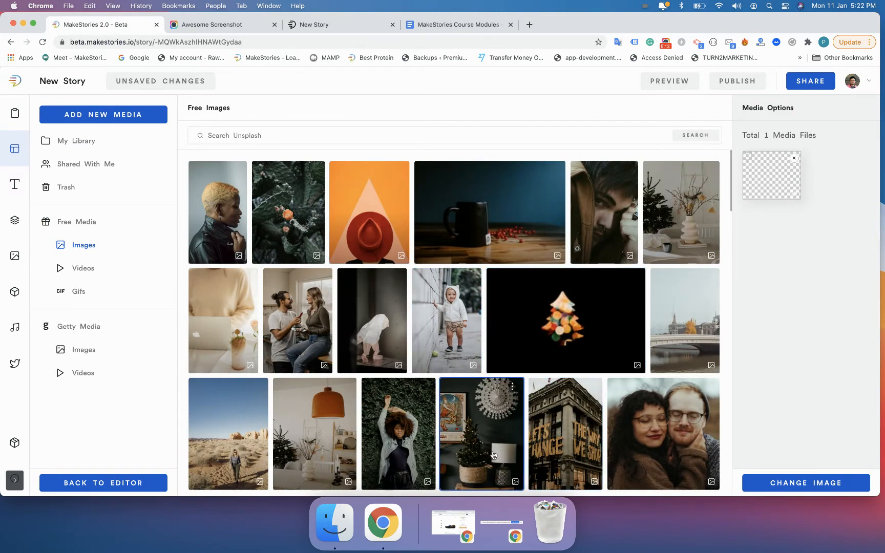
{"action": "left_click", "coordinate": [289, 317]}
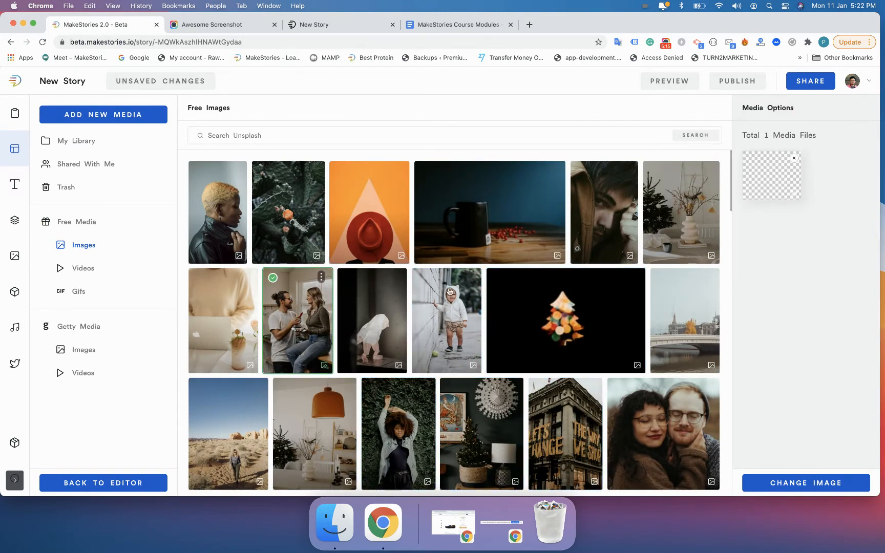
{"action": "left_click", "coordinate": [768, 483]}
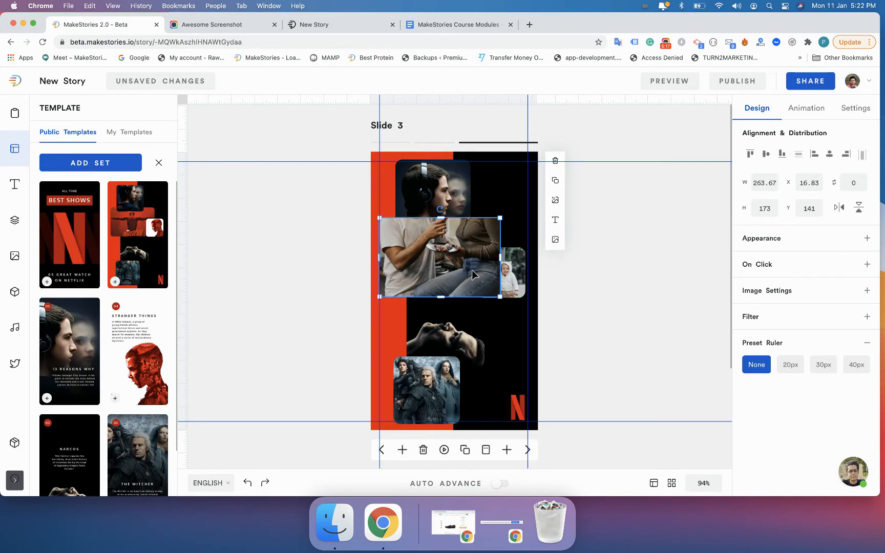
{"action": "left_click_drag", "start_coordinate": [458, 264], "coordinate": [455, 328]}
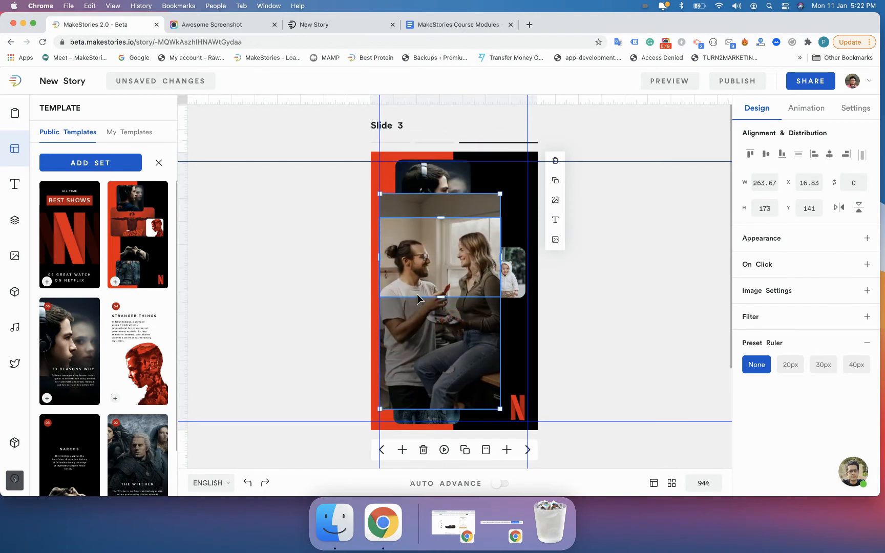
{"action": "left_click", "coordinate": [345, 286]}
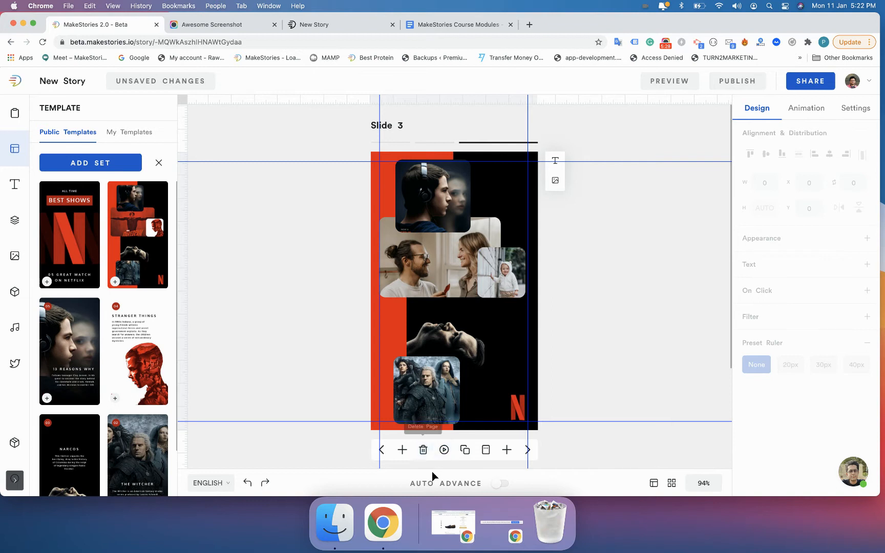
- Delete slide 3 and add a new page after slide 2
{"action": "left_click", "coordinate": [423, 451]}
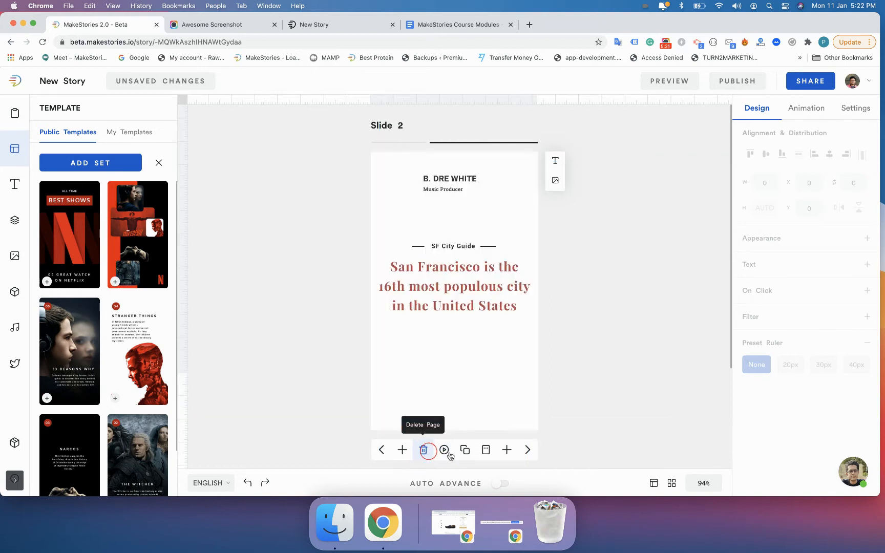
{"action": "left_click", "coordinate": [507, 450]}
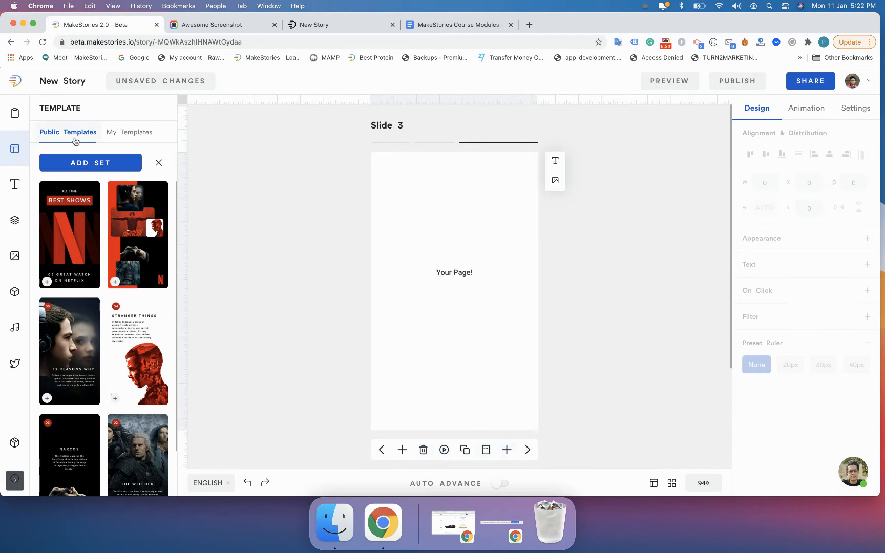
- Set the stock image of the person with short blond hair in a black leather jacket as slide 3's background
{"action": "left_click", "coordinate": [15, 113]}
{"action": "left_click", "coordinate": [144, 134]}
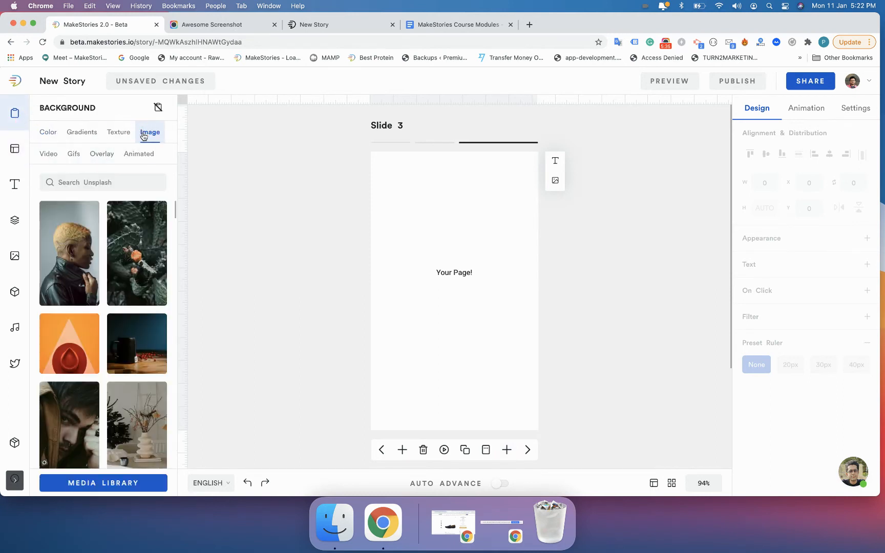
{"action": "left_click", "coordinate": [82, 242]}
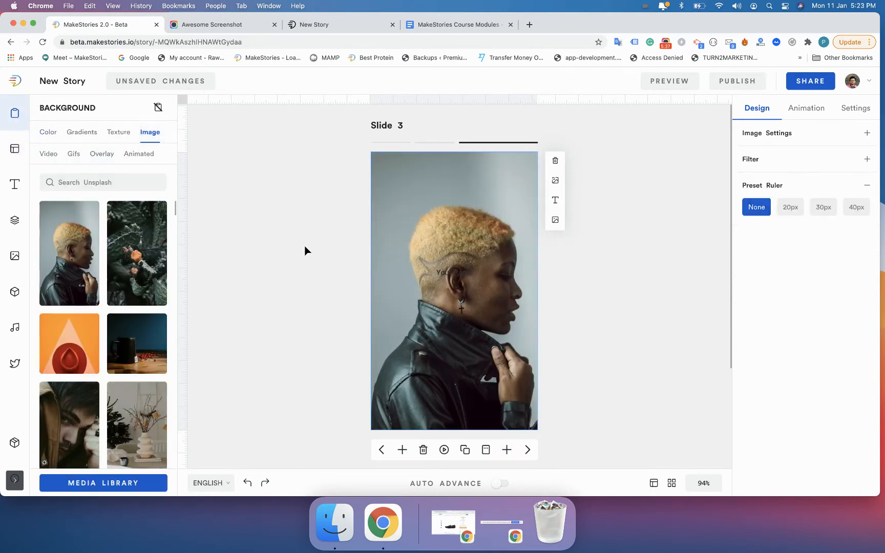
- Change slide 3's background image to the free stock photo of the toddler in a white hooded jacket
{"action": "left_click", "coordinate": [403, 181]}
{"action": "left_click", "coordinate": [556, 187]}
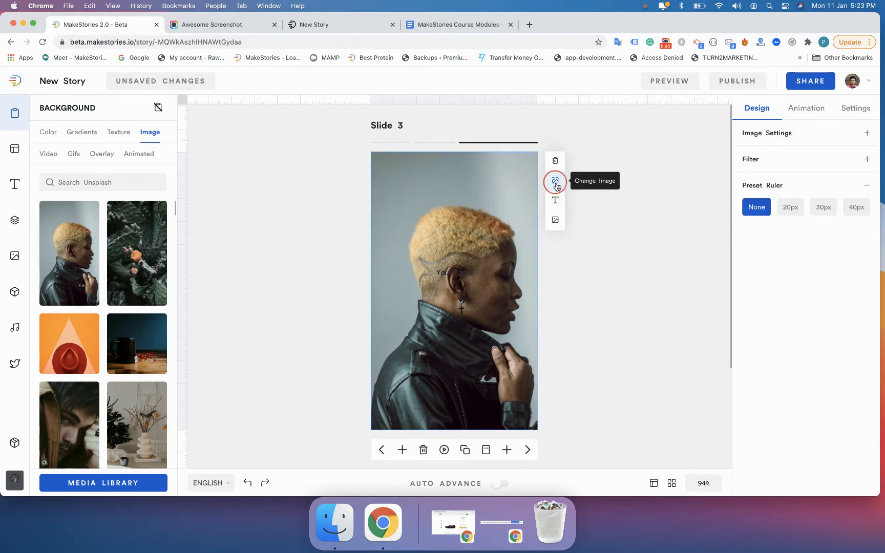
{"action": "left_click", "coordinate": [478, 307]}
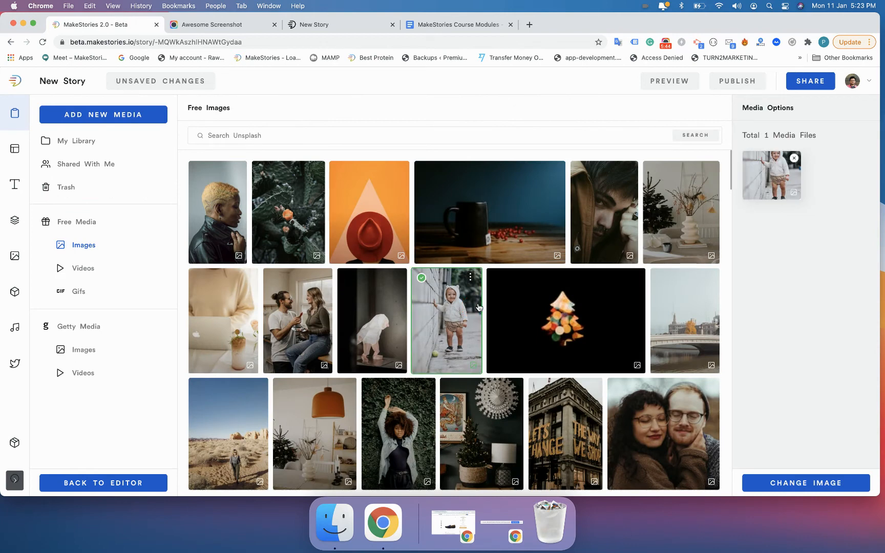
{"action": "left_click", "coordinate": [781, 487]}
{"action": "left_click", "coordinate": [573, 363]}
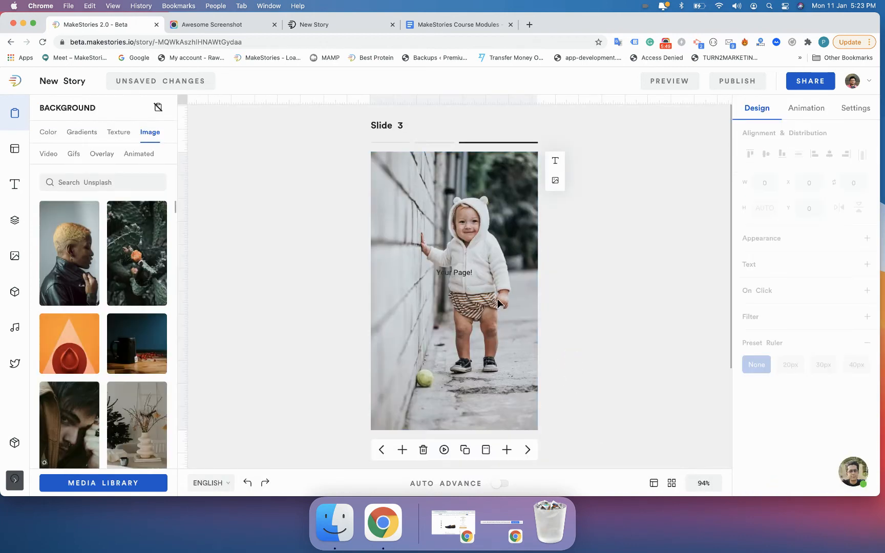
- Delete the "Your Page!" text element and the toddler background image from slide 3
{"action": "left_click", "coordinate": [500, 239]}
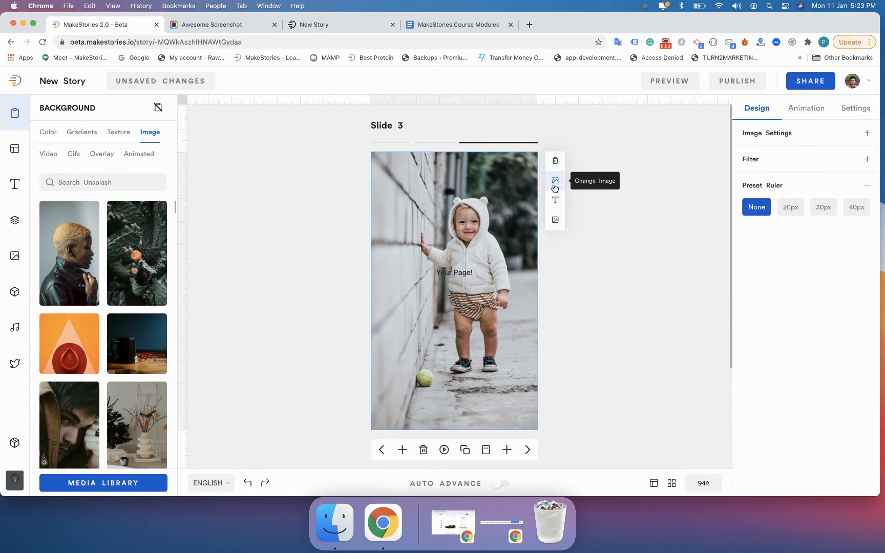
{"action": "left_click", "coordinate": [462, 274]}
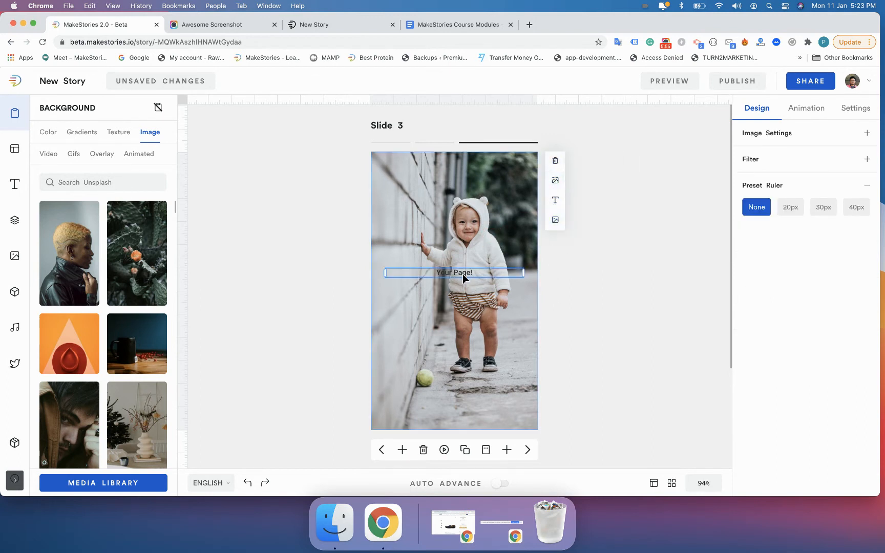
{"action": "key", "text": "Delete"}
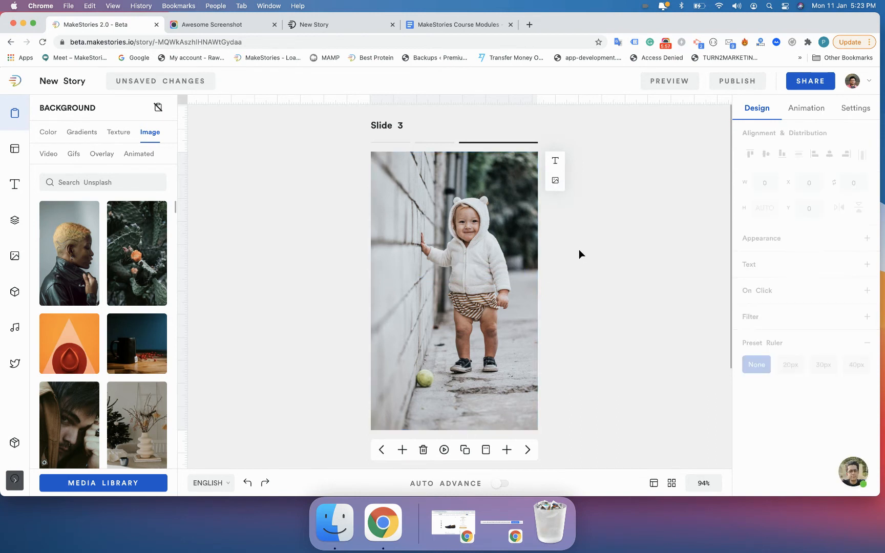
{"action": "left_click", "coordinate": [517, 272]}
{"action": "key", "text": "Delete"}
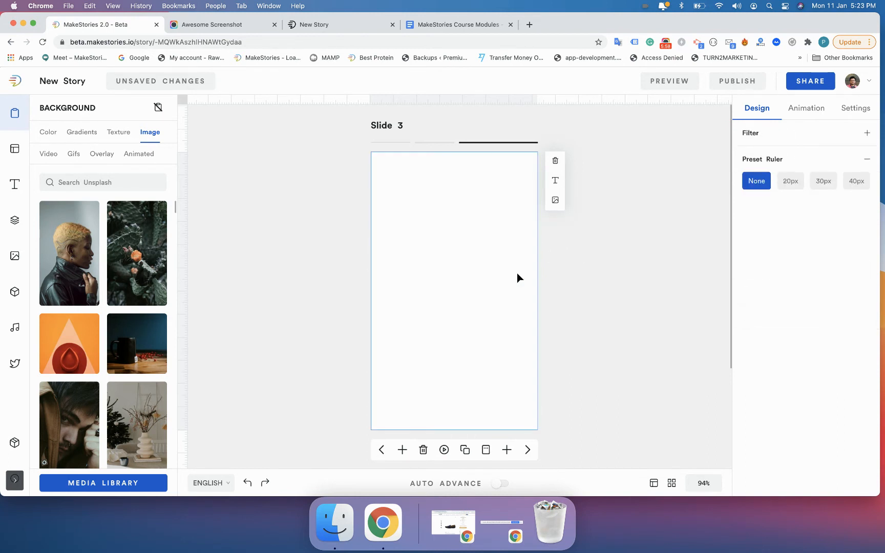
{"action": "left_click", "coordinate": [567, 256]}
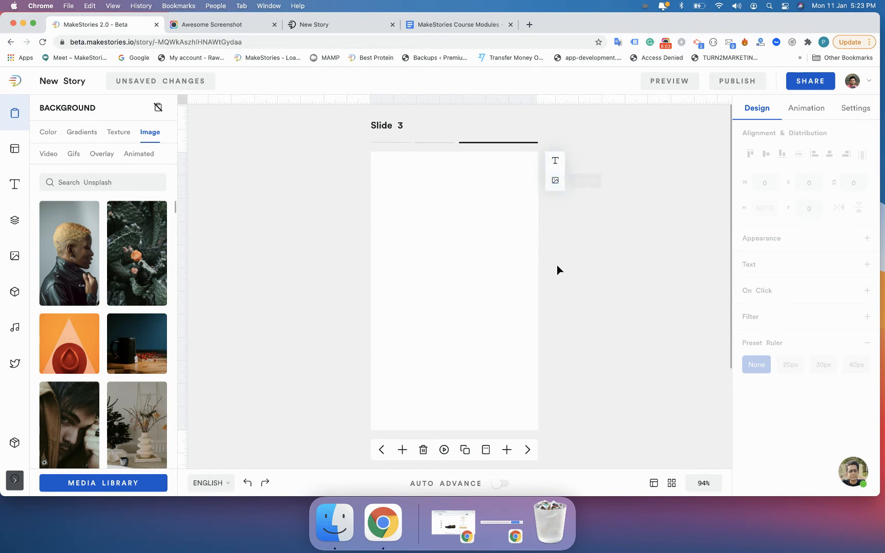
- Page back through the story to slide 1 and return to slide 3
{"action": "scroll", "coordinate": [450, 423], "scroll_direction": "down", "scroll_amount": 1}
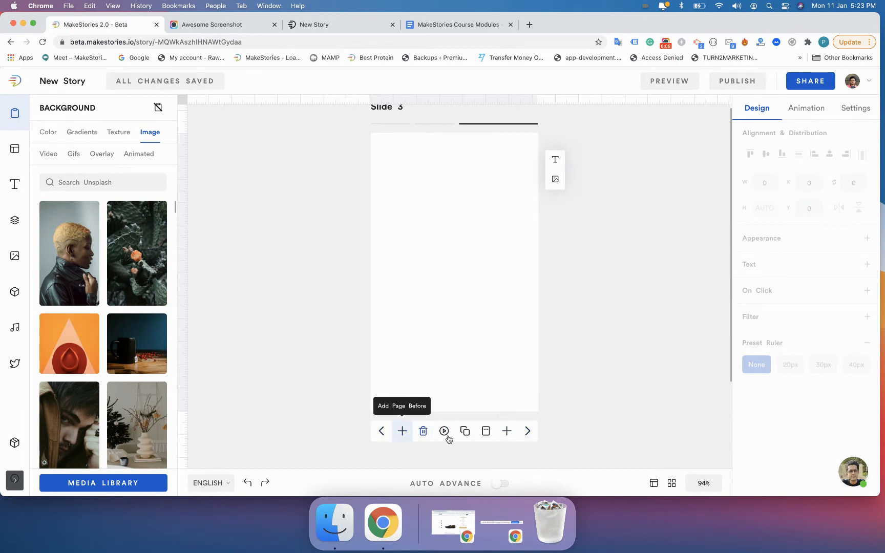
{"action": "scroll", "coordinate": [502, 442], "scroll_direction": "up", "scroll_amount": 1}
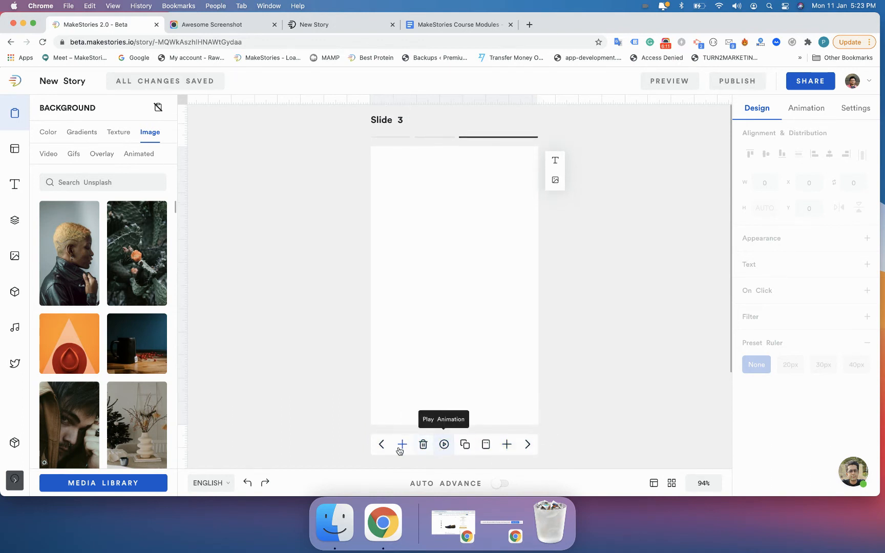
{"action": "left_click", "coordinate": [529, 444]}
{"action": "left_click", "coordinate": [381, 444]}
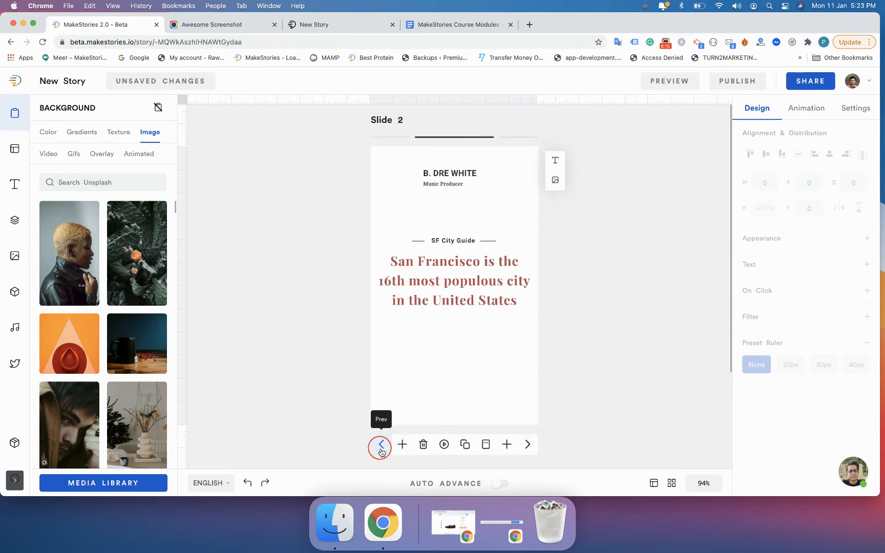
{"action": "left_click", "coordinate": [380, 444]}
{"action": "left_click", "coordinate": [529, 445]}
{"action": "left_click", "coordinate": [528, 445]}
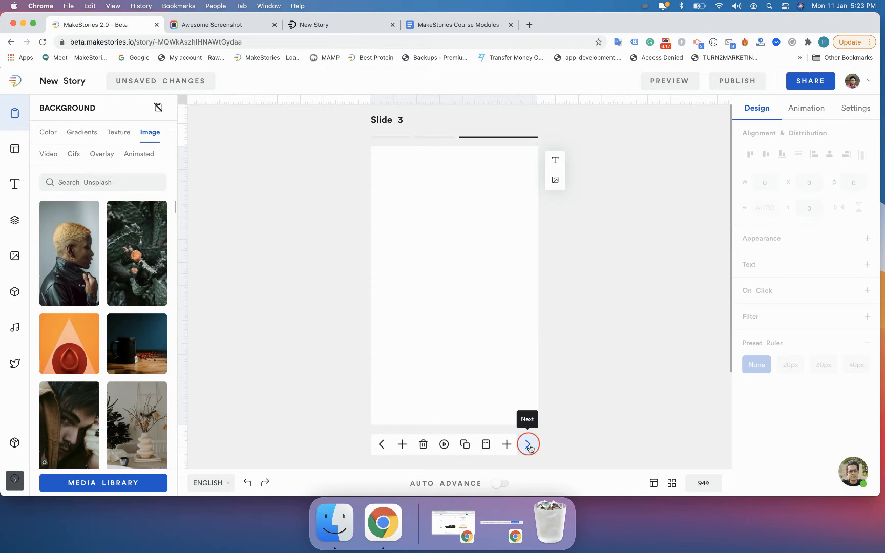
- Go to slide 2 and add a new page after it
{"action": "left_click", "coordinate": [380, 444]}
{"action": "left_click", "coordinate": [380, 444]}
{"action": "left_click", "coordinate": [527, 444]}
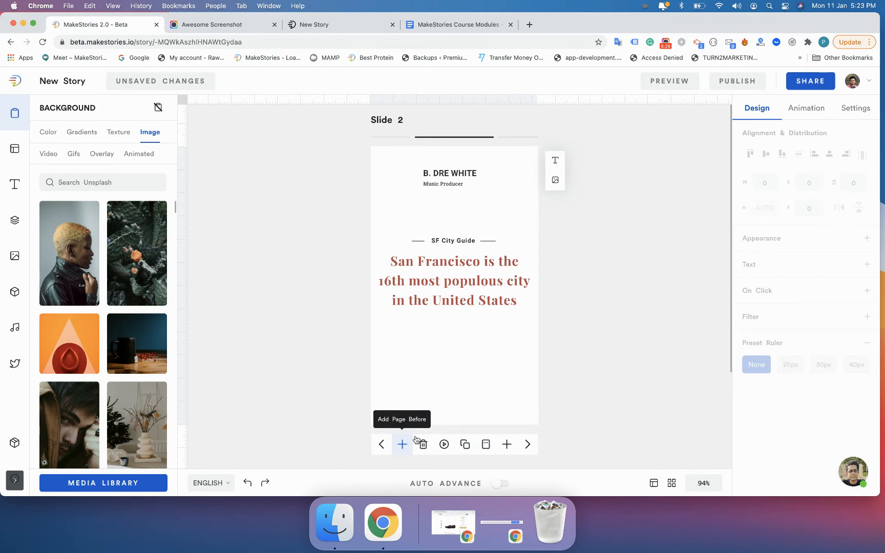
{"action": "left_click", "coordinate": [506, 445]}
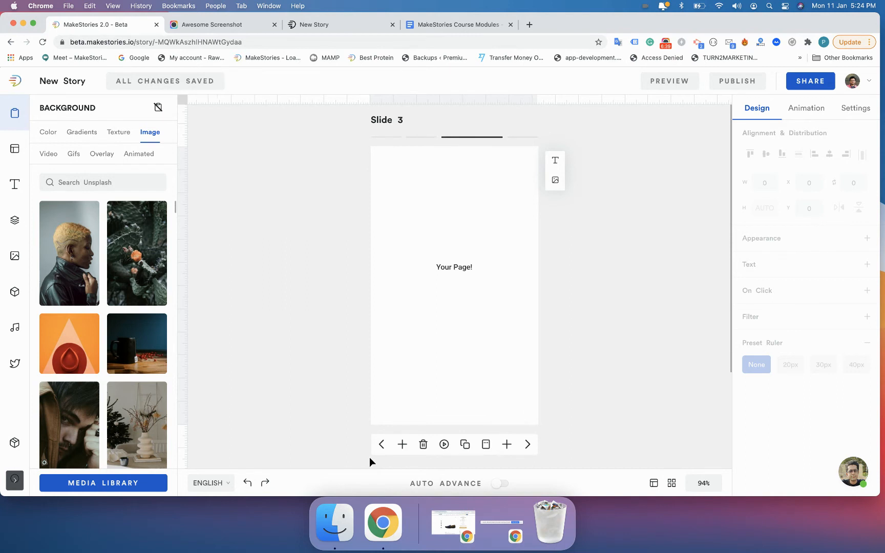
- Add a new page before slide 2 and page forward and back through the neighbouring slides
{"action": "left_click", "coordinate": [378, 444]}
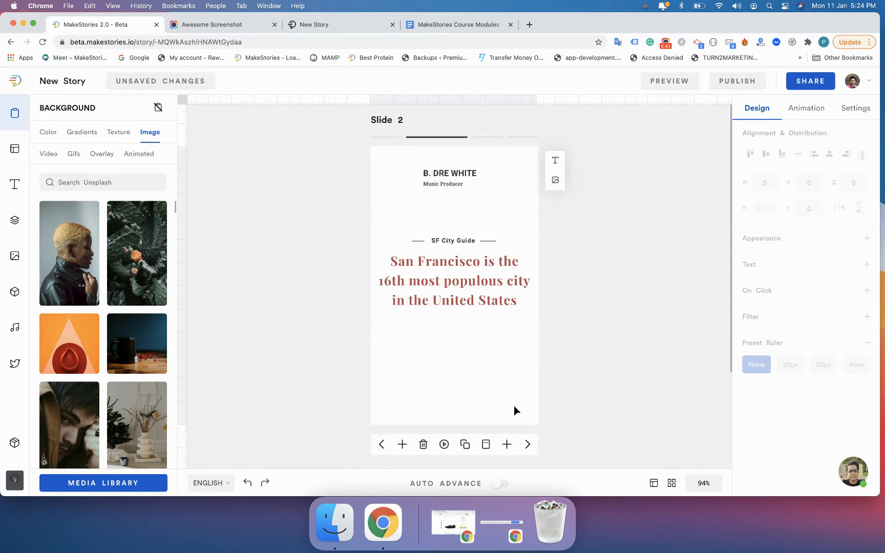
{"action": "left_click", "coordinate": [528, 444]}
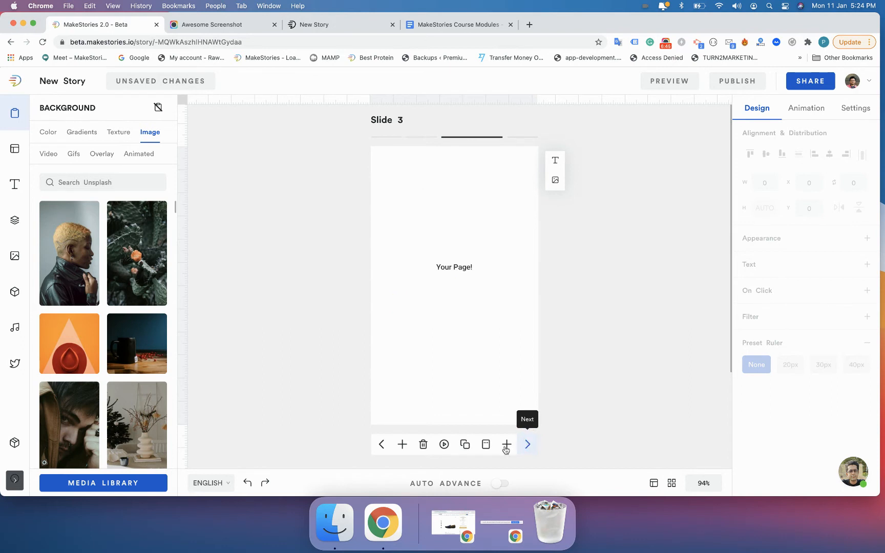
{"action": "left_click", "coordinate": [379, 446]}
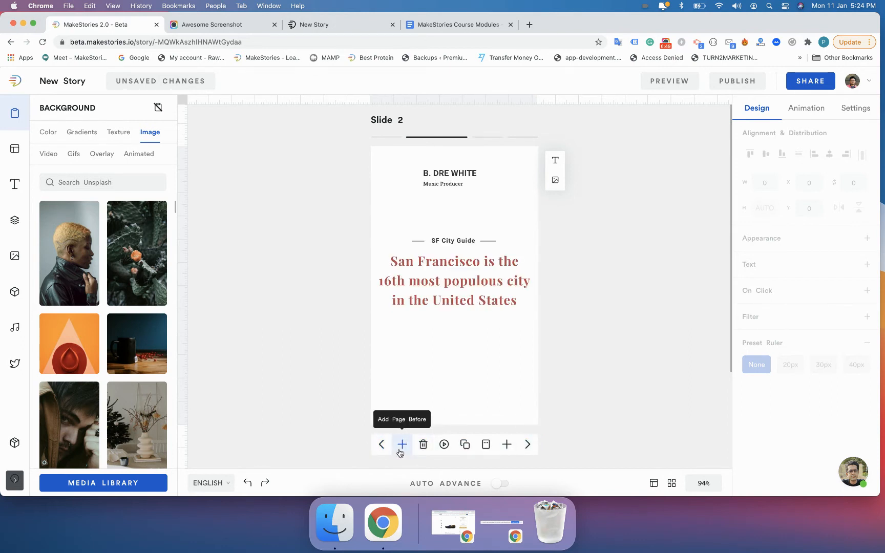
{"action": "left_click", "coordinate": [400, 452]}
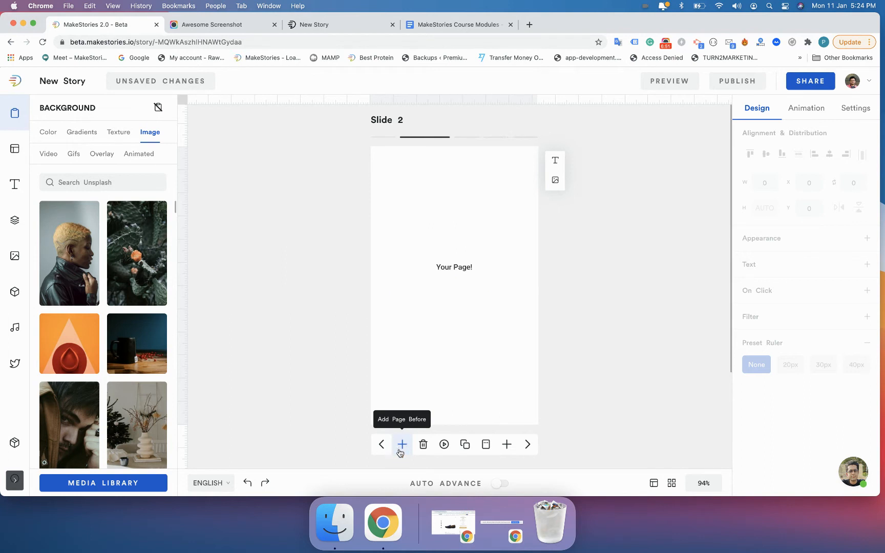
{"action": "left_click", "coordinate": [527, 450]}
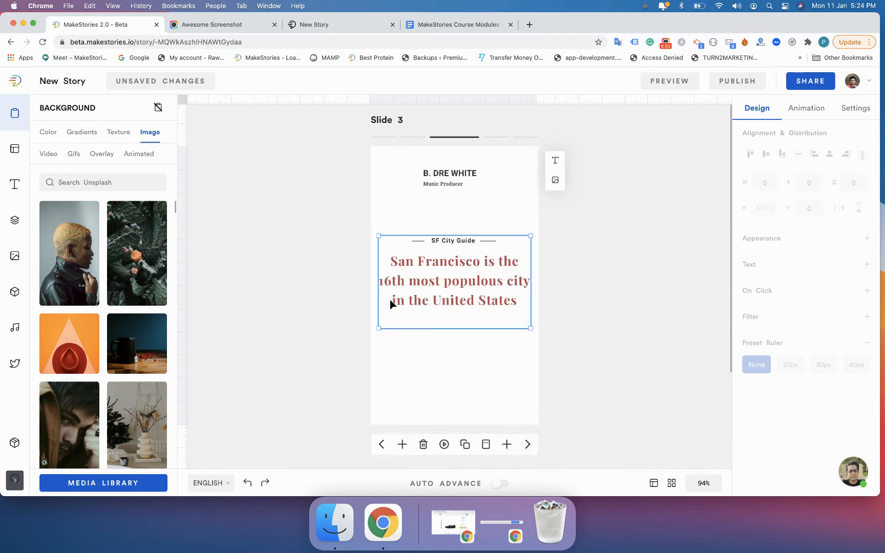
{"action": "left_click", "coordinate": [381, 445]}
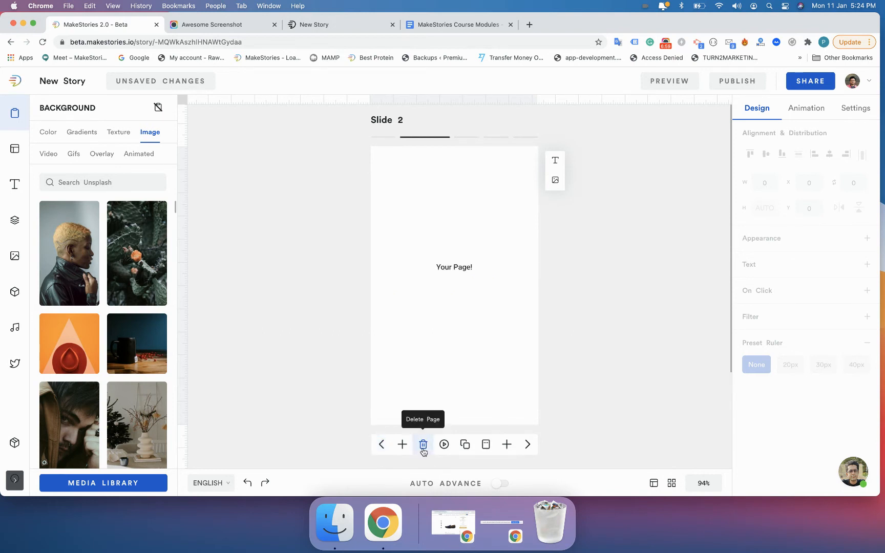
- Delete both added "Your Page!" slides, one on each side of the San Francisco quote slide
{"action": "left_click", "coordinate": [423, 444]}
{"action": "left_click", "coordinate": [527, 444]}
{"action": "left_click", "coordinate": [423, 444]}
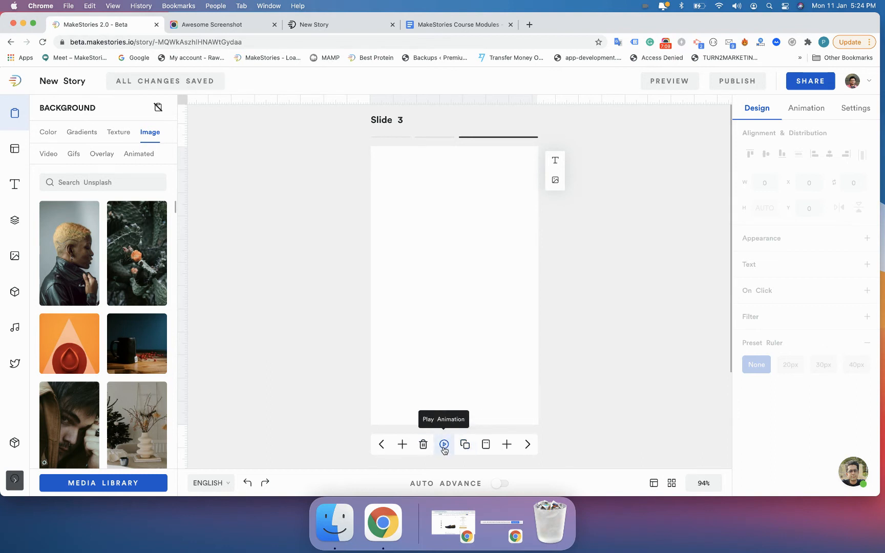
- On slide 1, inspect the animation settings of the background and text elements and play the slide's animation
{"action": "left_click", "coordinate": [381, 444]}
{"action": "left_click", "coordinate": [381, 444]}
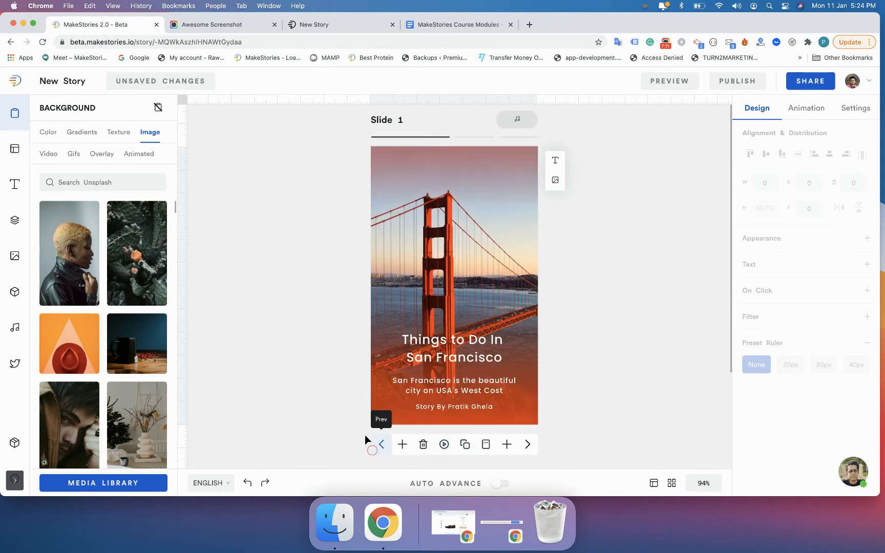
{"action": "left_click", "coordinate": [441, 230]}
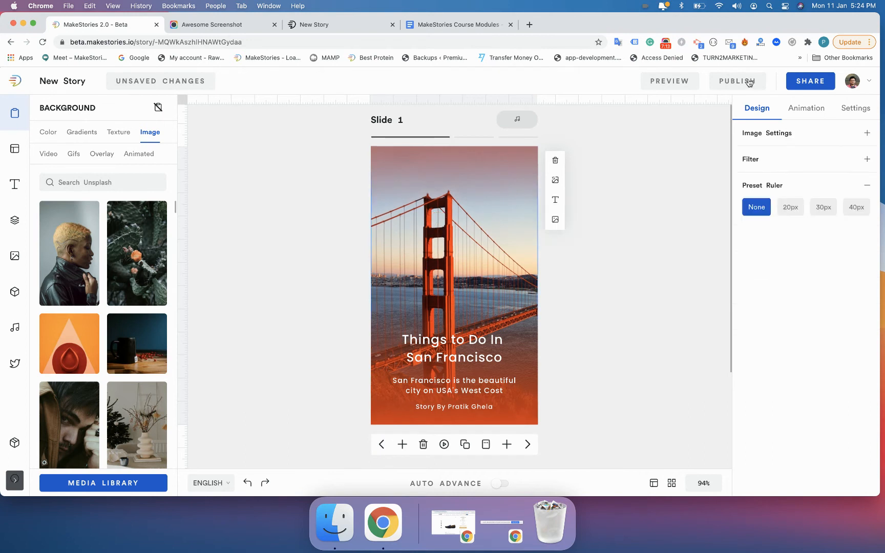
{"action": "left_click", "coordinate": [794, 108]}
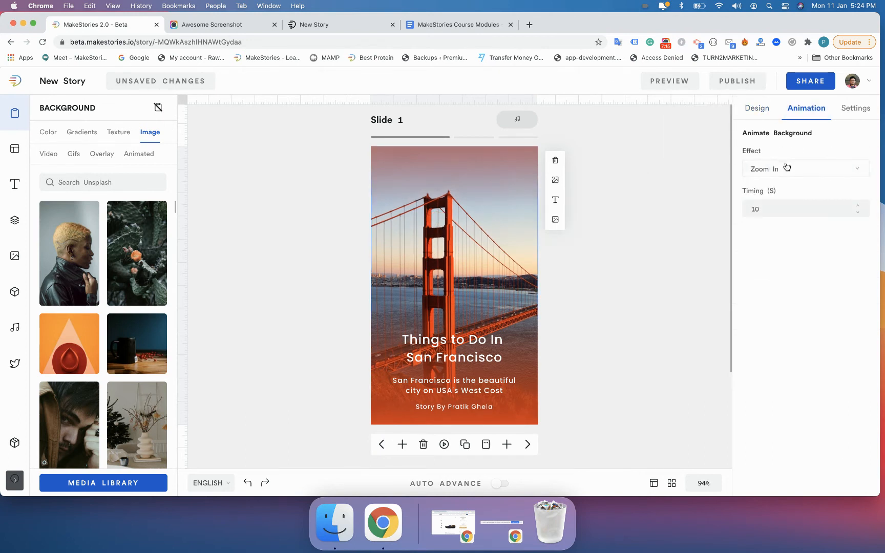
{"action": "left_click", "coordinate": [465, 346]}
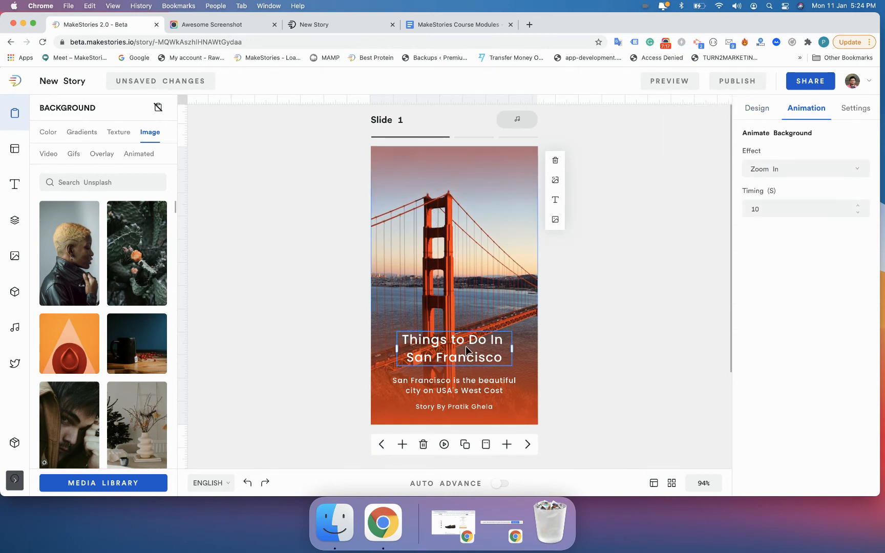
{"action": "left_click", "coordinate": [476, 385]}
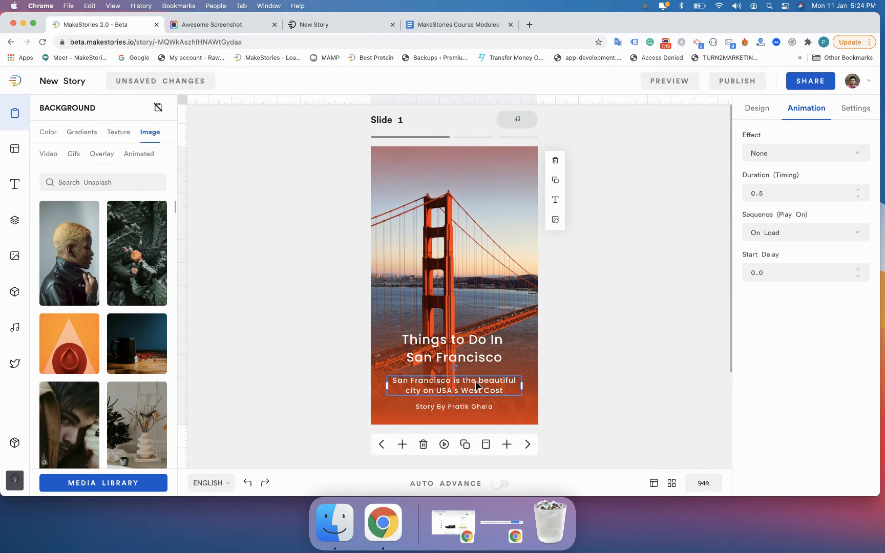
{"action": "left_click", "coordinate": [564, 353]}
{"action": "left_click", "coordinate": [445, 445]}
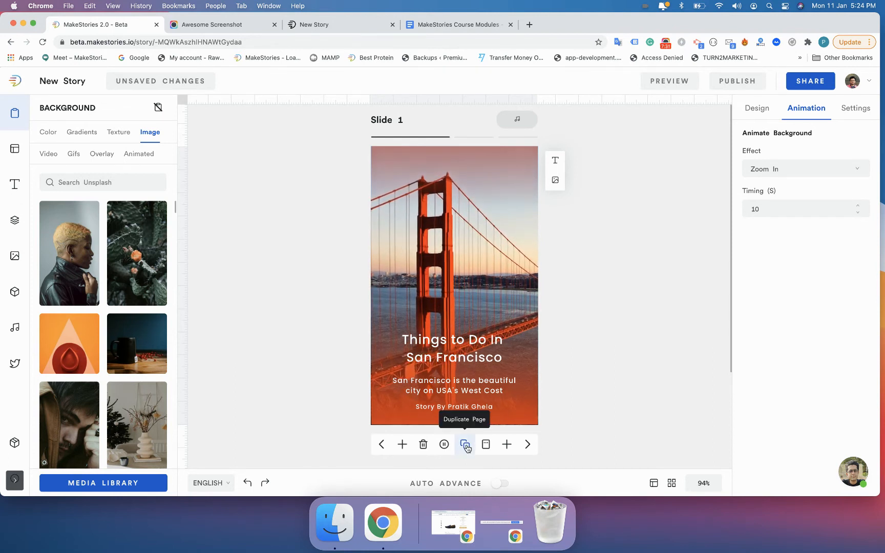
- Duplicate slide 2, page between the original and its copy, and delete the duplicate
{"action": "left_click", "coordinate": [530, 445]}
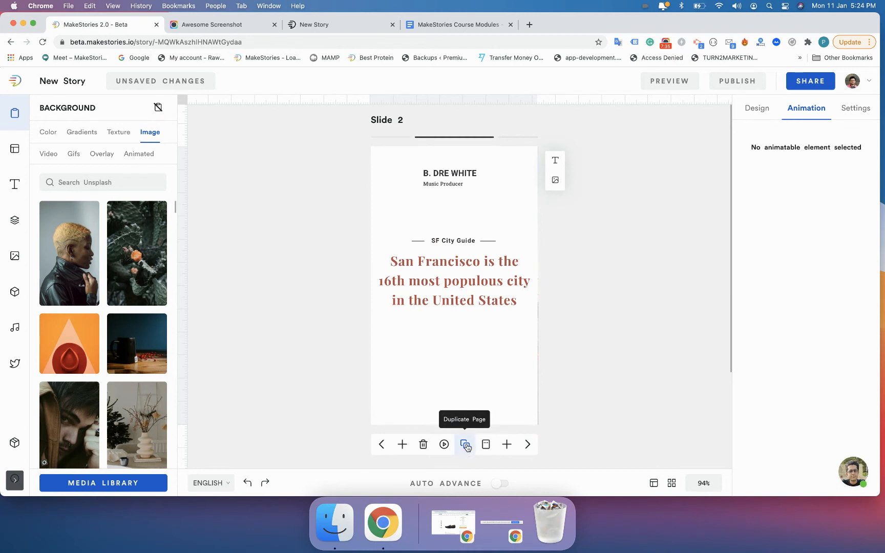
{"action": "left_click", "coordinate": [466, 446]}
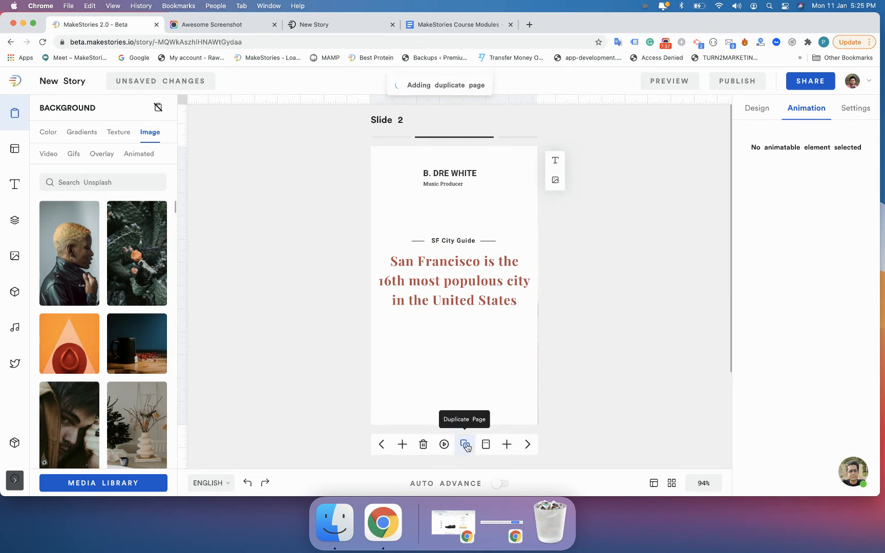
{"action": "left_click", "coordinate": [381, 444]}
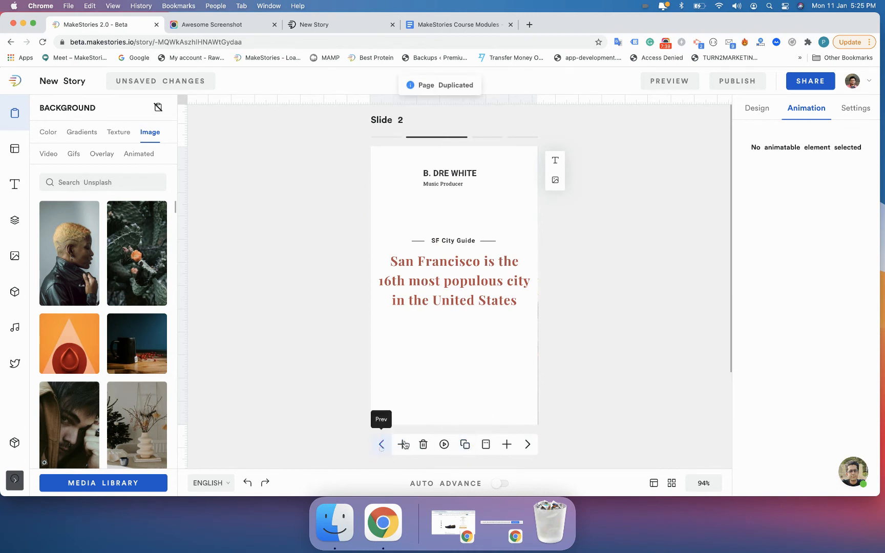
{"action": "left_click", "coordinate": [528, 445]}
{"action": "left_click", "coordinate": [382, 448]}
{"action": "left_click", "coordinate": [527, 444]}
{"action": "left_click", "coordinate": [422, 445]}
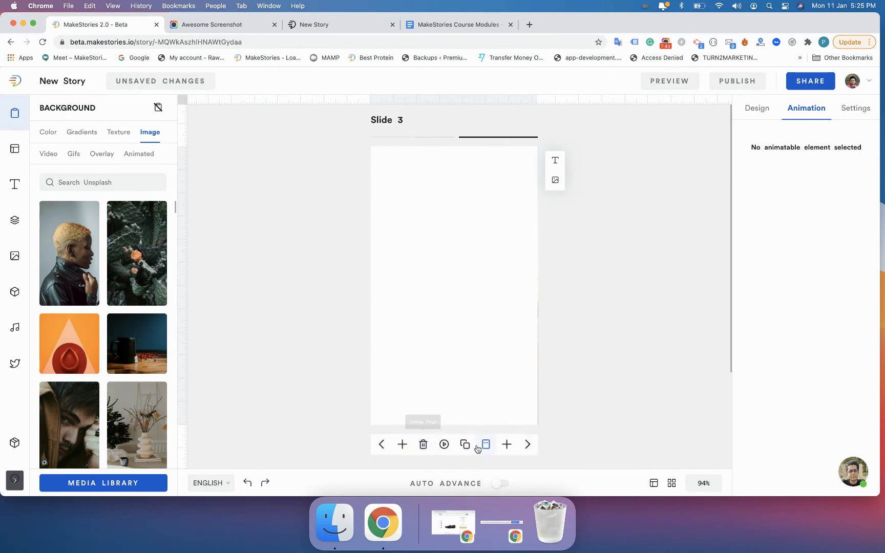
- Go back to slide 1 and show the overlay area on the canvas
{"action": "left_click", "coordinate": [381, 444]}
{"action": "left_click", "coordinate": [381, 445]}
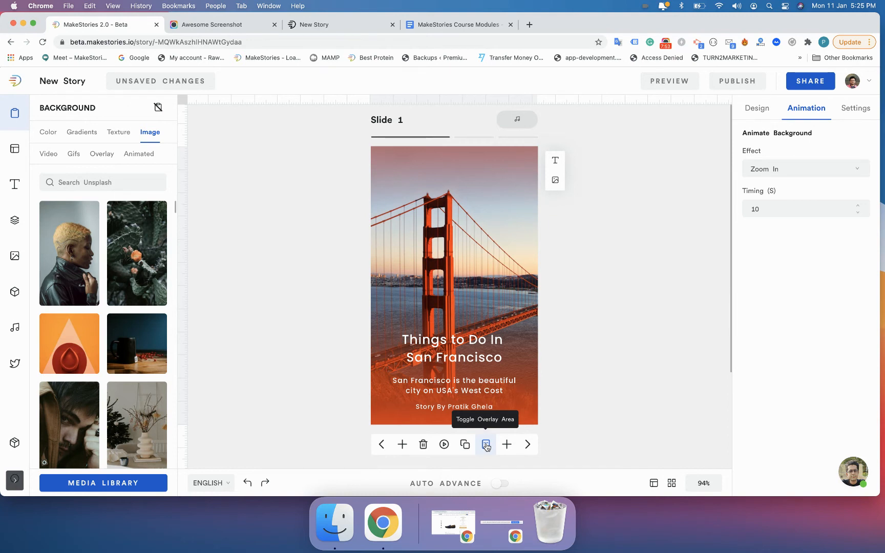
{"action": "left_click", "coordinate": [485, 445]}
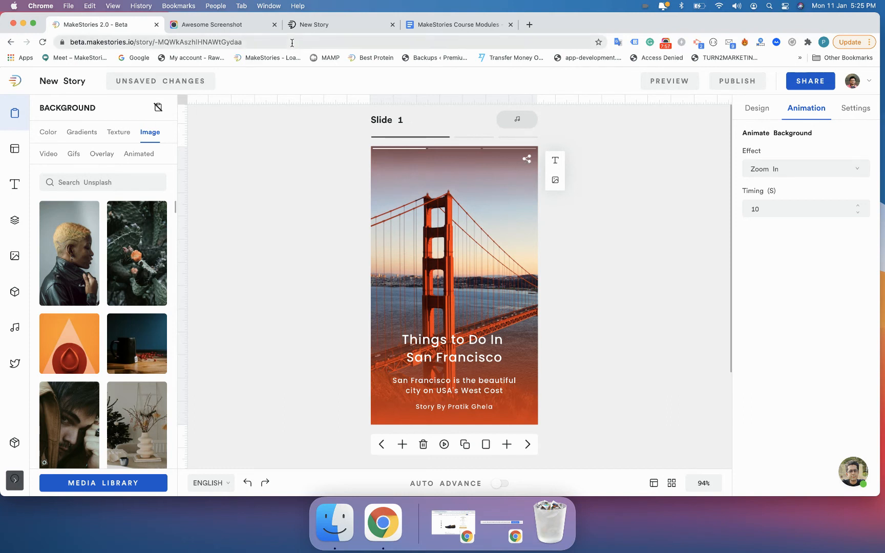
- Close the Awesome Screenshot tab and reload the story preview in the New Story tab
{"action": "left_click", "coordinate": [275, 24]}
{"action": "left_click", "coordinate": [243, 26]}
{"action": "left_click", "coordinate": [255, 42]}
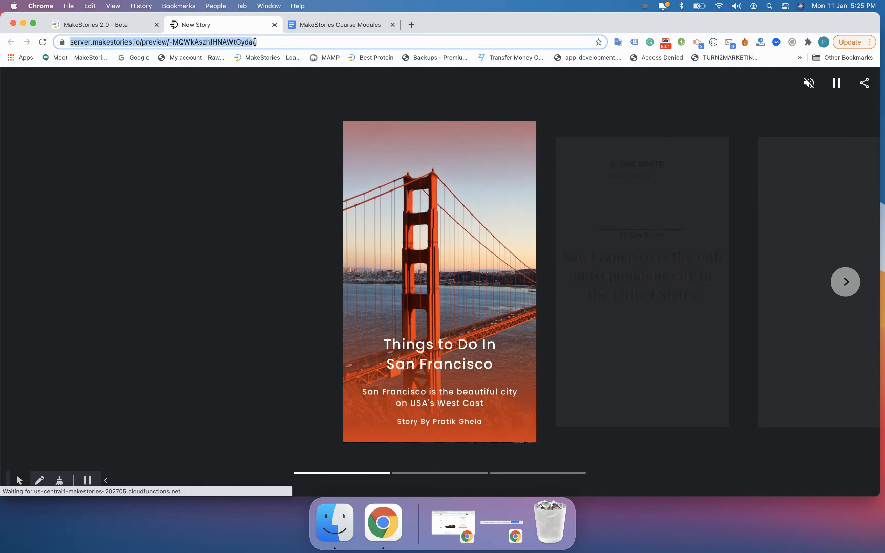
- Inspect the preview page with the developer tools and display the story in the responsive mobile view
{"action": "left_click", "coordinate": [194, 132]}
{"action": "right_click", "coordinate": [195, 131]}
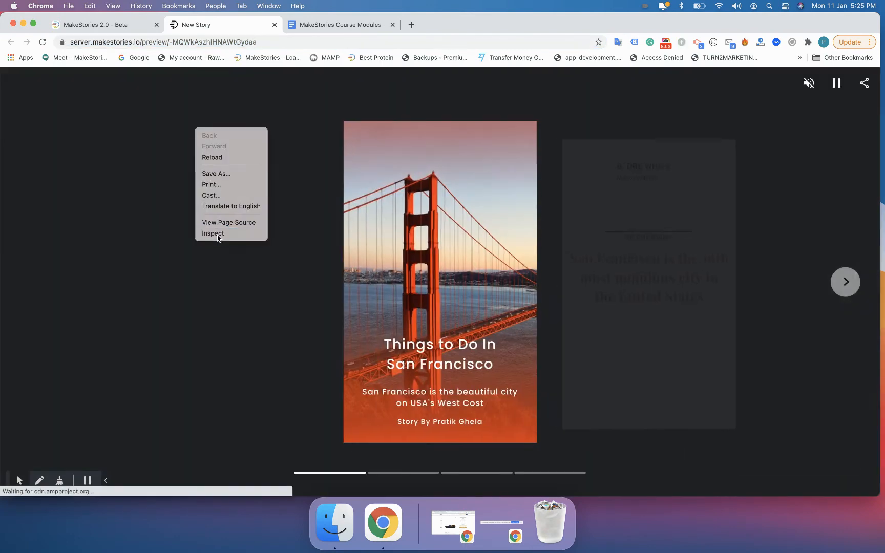
{"action": "left_click", "coordinate": [217, 233]}
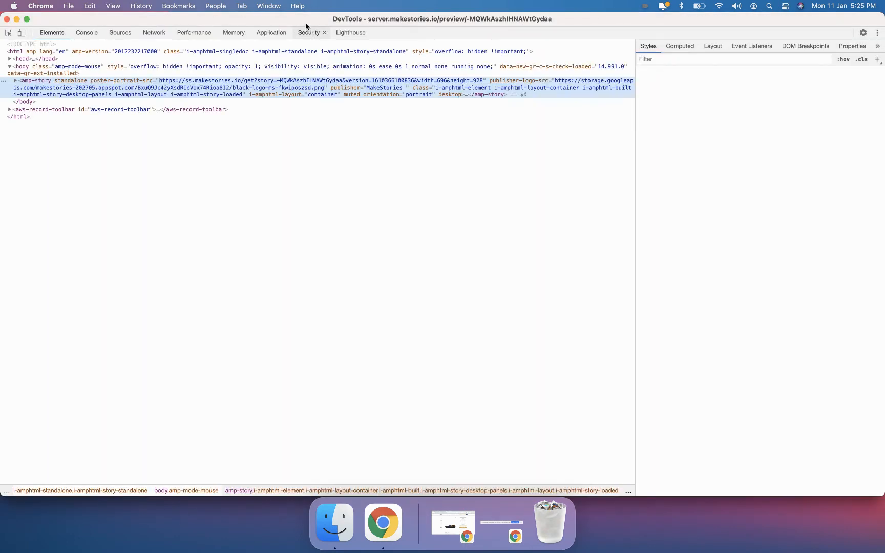
{"action": "left_click_drag", "start_coordinate": [306, 23], "coordinate": [333, 338]}
{"action": "left_click", "coordinate": [49, 349]}
{"action": "left_click", "coordinate": [279, 180]}
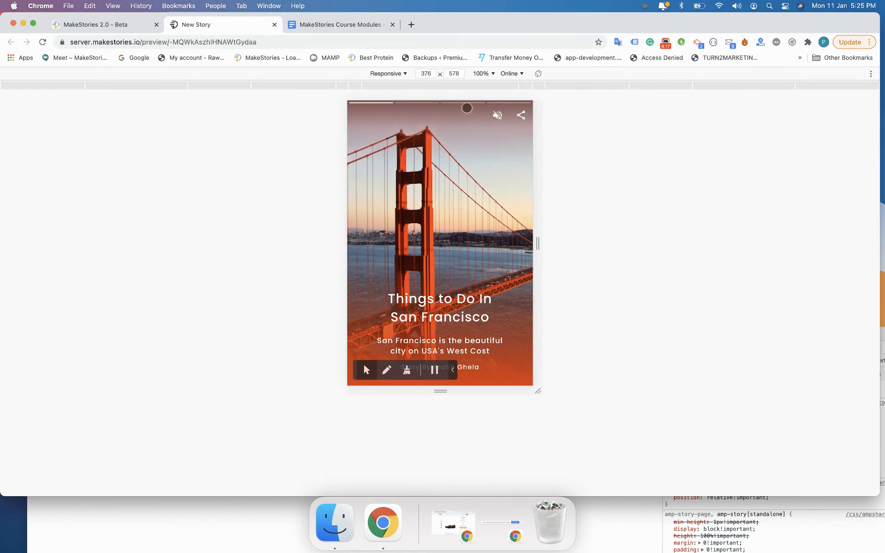
- Return to the MakeStories editor, upload icon-256x256.png from Finder's Documents > MakeStories folder, and add it to slide 1
{"action": "left_click", "coordinate": [98, 25]}
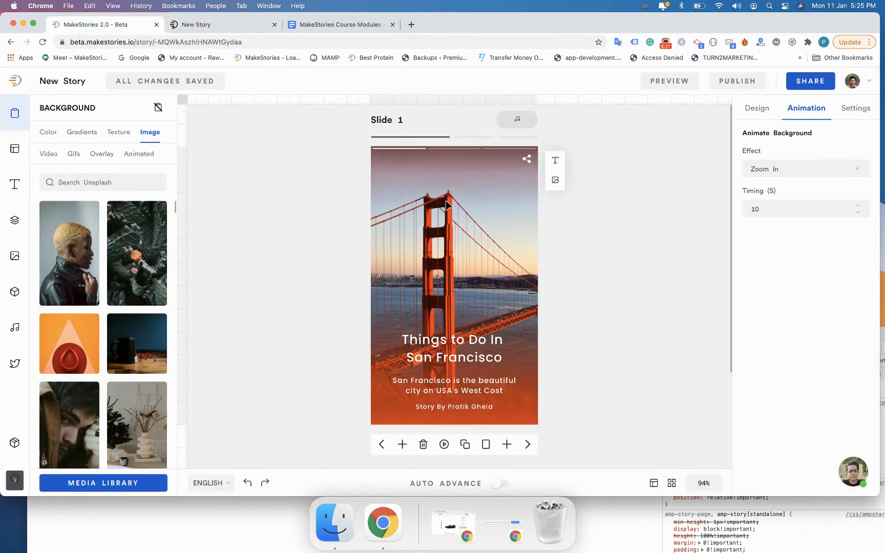
{"action": "right_click", "coordinate": [17, 262]}
{"action": "left_click", "coordinate": [334, 522]}
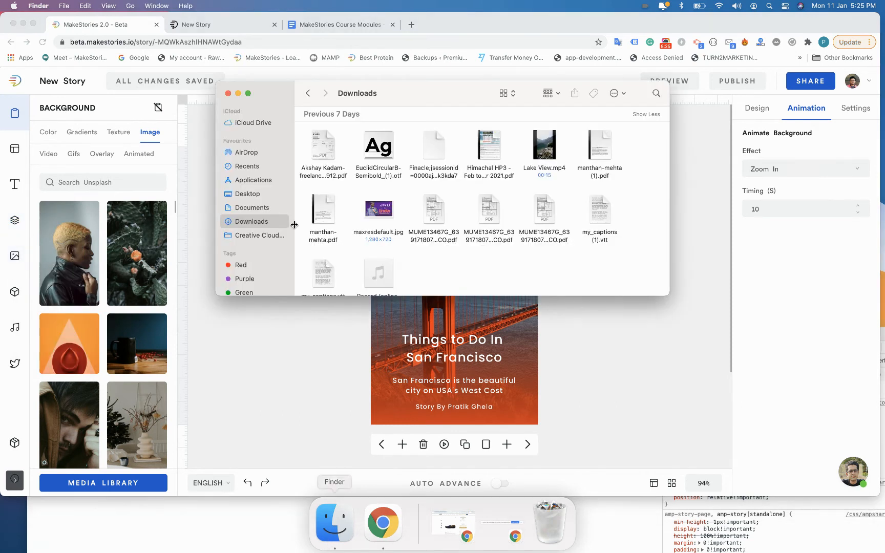
{"action": "left_click", "coordinate": [256, 205]}
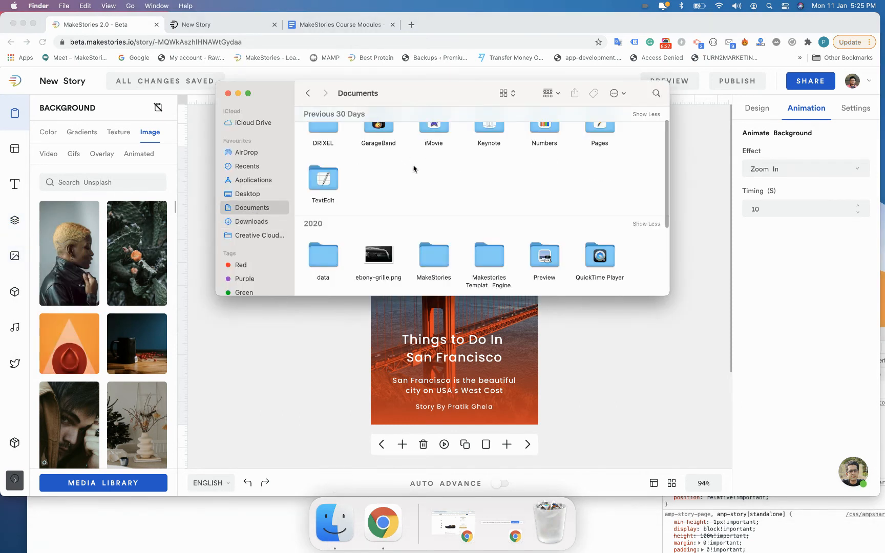
{"action": "key", "text": "m"}
{"action": "double_click", "coordinate": [437, 255]}
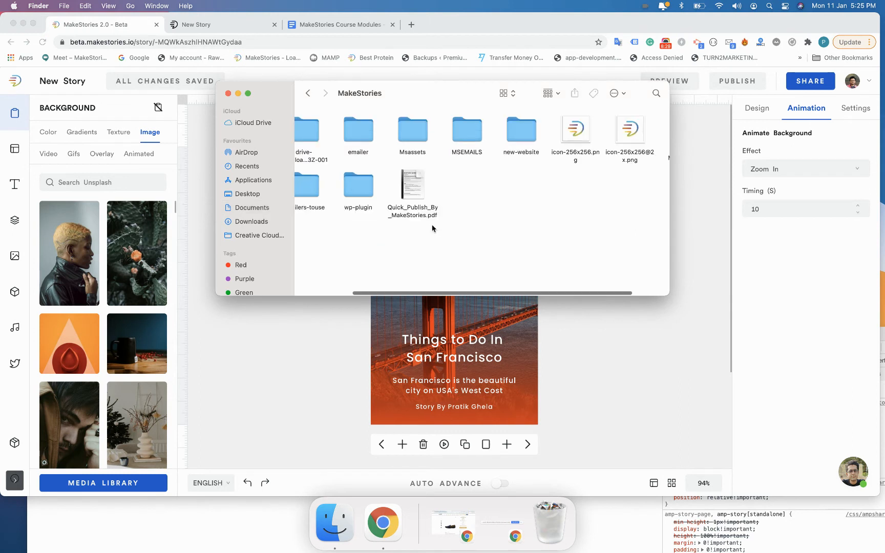
{"action": "left_click_drag", "start_coordinate": [594, 130], "coordinate": [585, 316]}
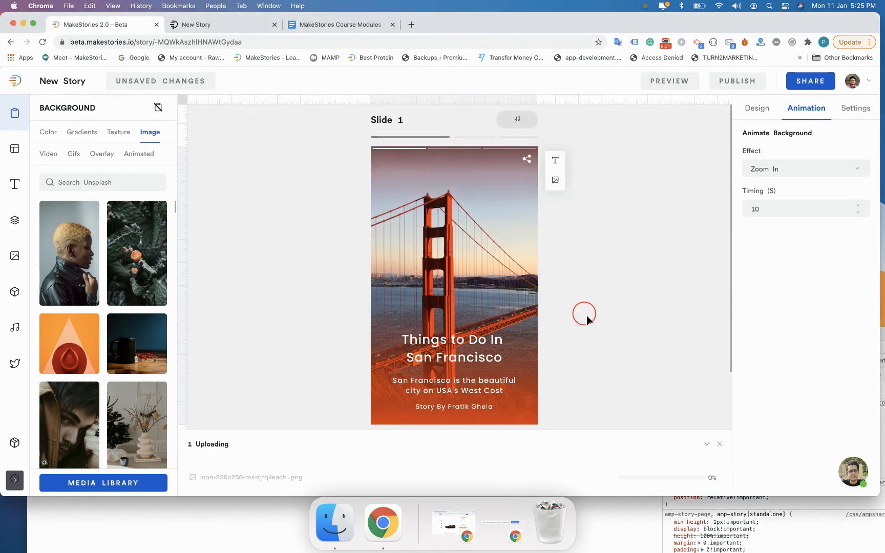
{"action": "left_click", "coordinate": [681, 477]}
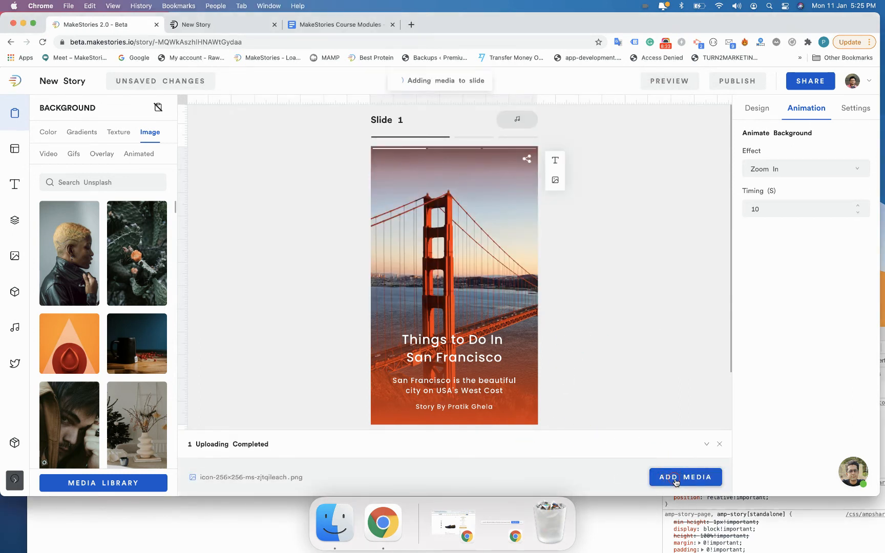
- Move the logo image to slide 1's top-right corner, over the overlay's share icon
{"action": "left_click", "coordinate": [425, 274]}
{"action": "left_click_drag", "start_coordinate": [424, 274], "coordinate": [517, 172]}
{"action": "left_click", "coordinate": [582, 264]}
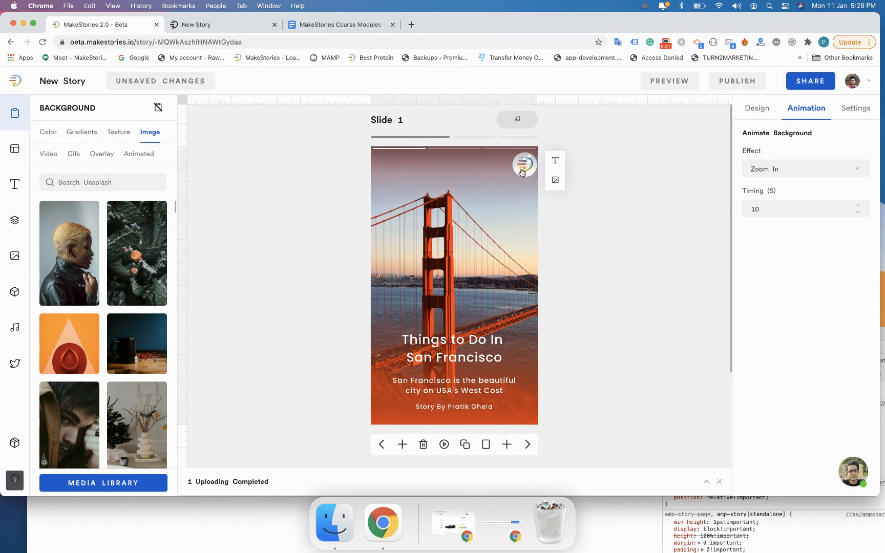
{"action": "left_click", "coordinate": [516, 175]}
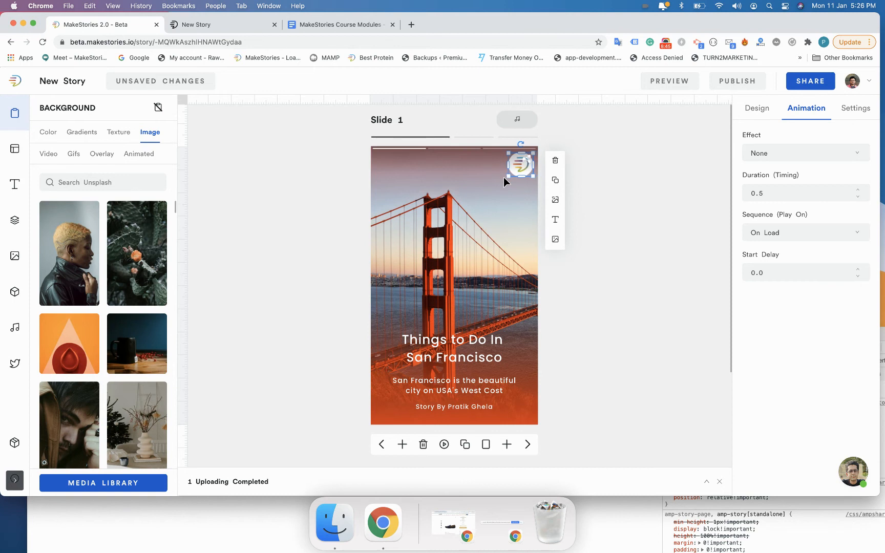
{"action": "left_click", "coordinate": [644, 230]}
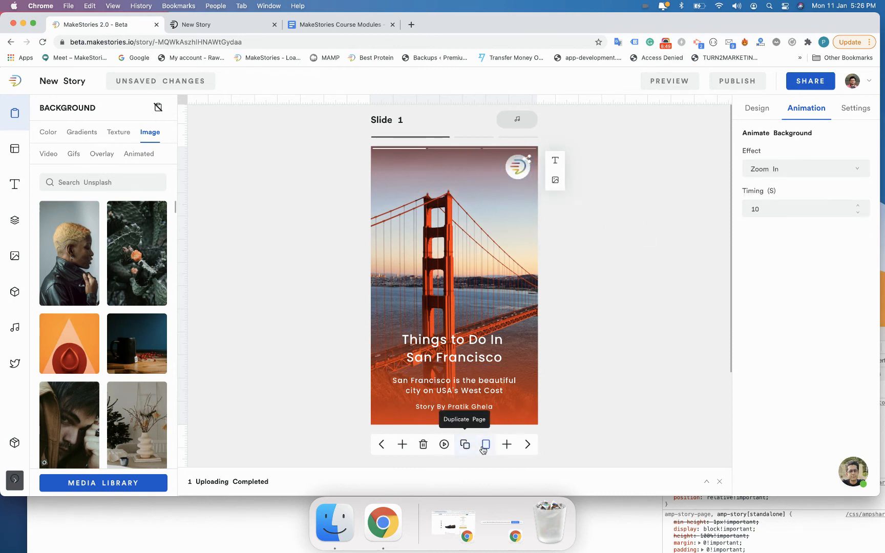
- Hide the overlay area and shift the logo slightly within slide 1's top-right corner
{"action": "left_click", "coordinate": [484, 445]}
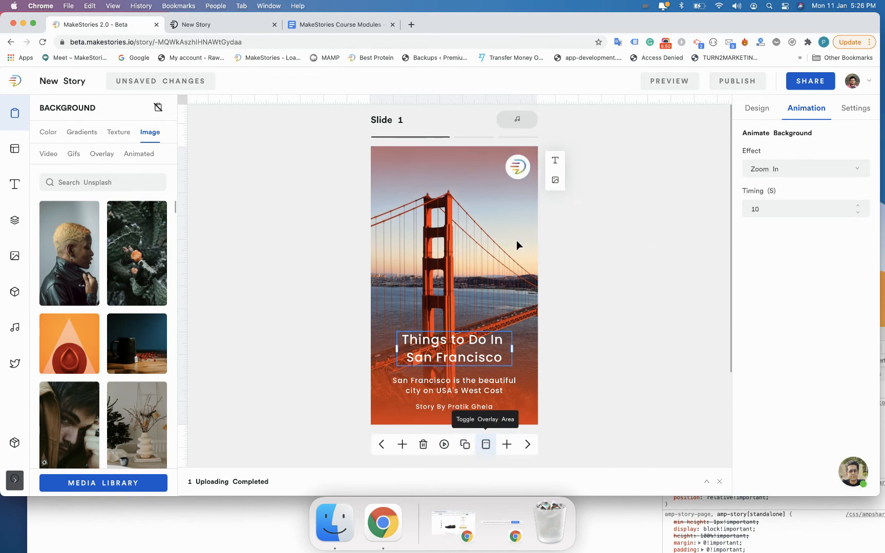
{"action": "left_click", "coordinate": [520, 168]}
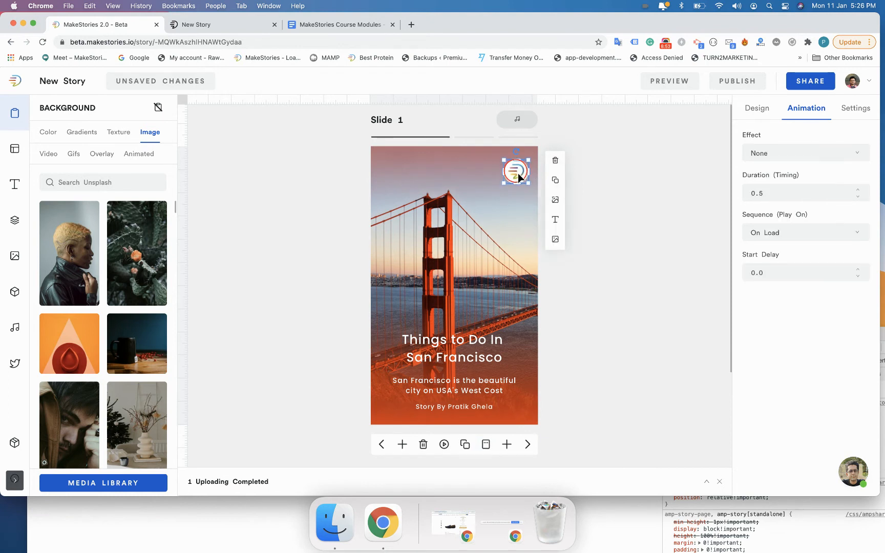
{"action": "left_click", "coordinate": [605, 180]}
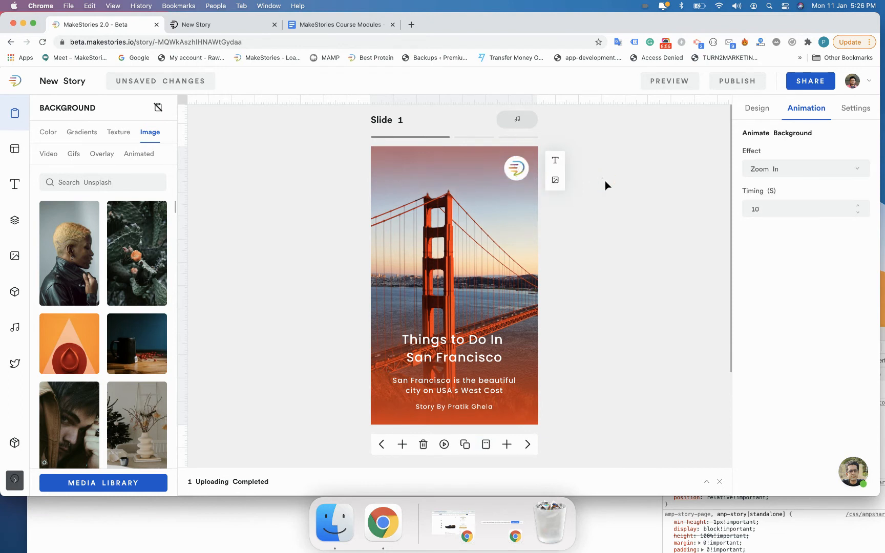
- Reload the New Story mobile preview to check the logo against the share icon, and return to the story editor
{"action": "left_click", "coordinate": [202, 28]}
{"action": "left_click", "coordinate": [164, 42]}
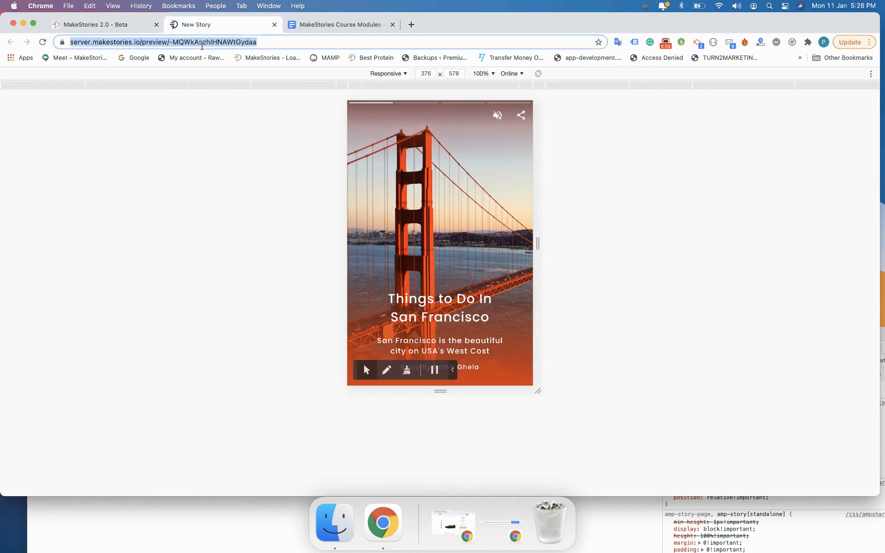
{"action": "key", "text": "Return"}
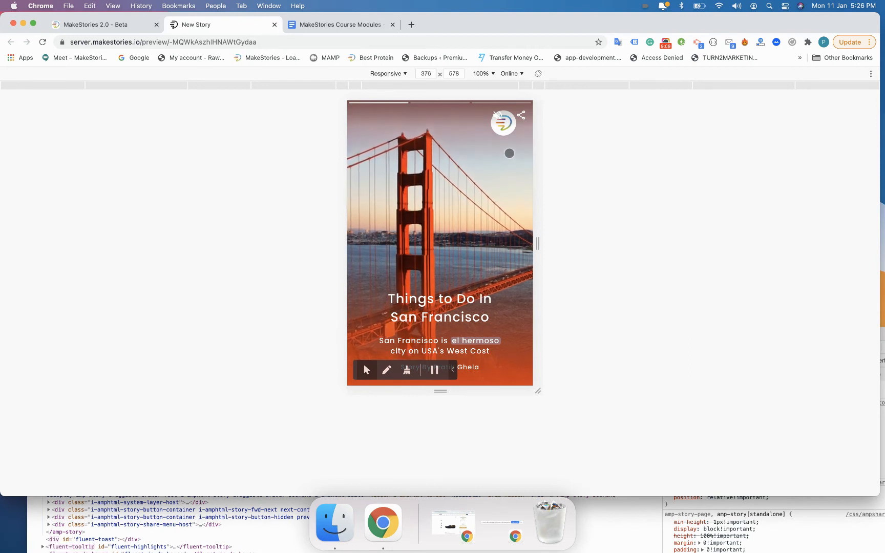
{"action": "left_click", "coordinate": [97, 25]}
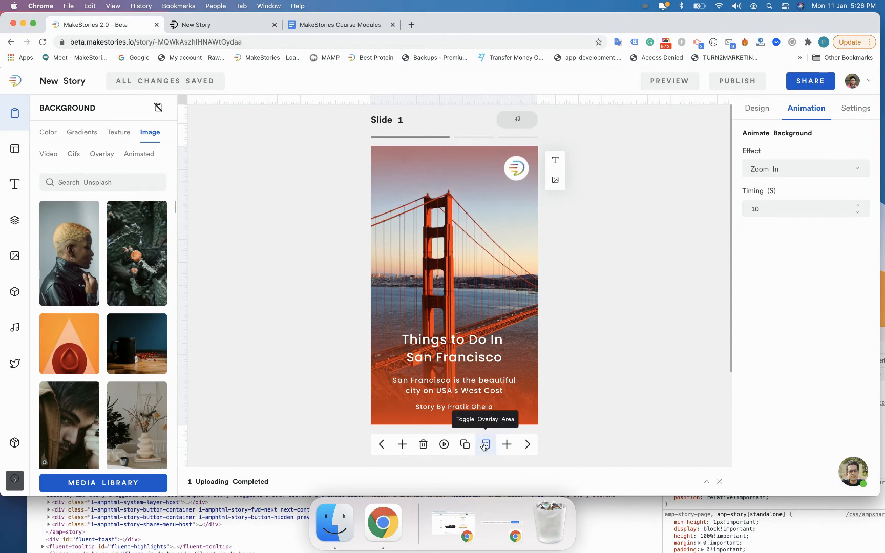
- Move the logo to slide 1's top-left corner with the overlay area shown, and dismiss the upload notice
{"action": "left_click", "coordinate": [483, 445]}
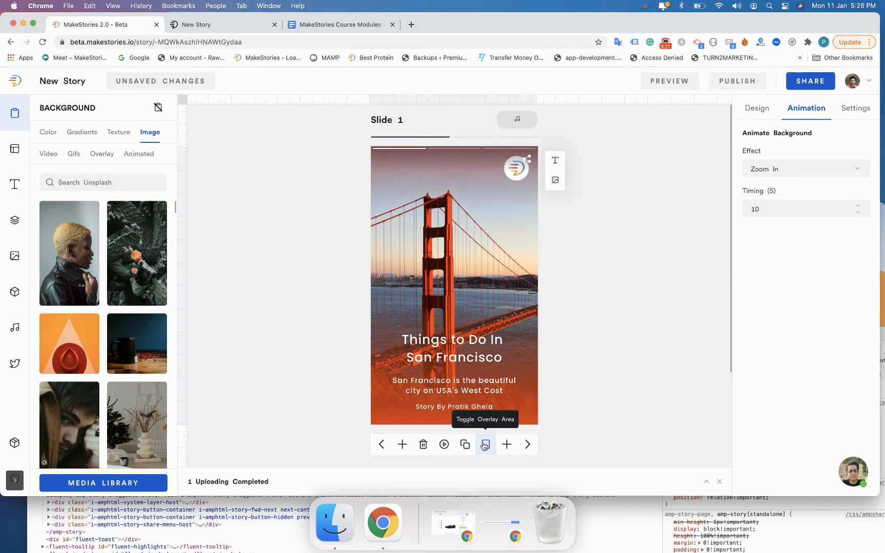
{"action": "left_click", "coordinate": [484, 445]}
{"action": "left_click", "coordinate": [512, 172]}
{"action": "left_click_drag", "start_coordinate": [512, 171], "coordinate": [389, 177]}
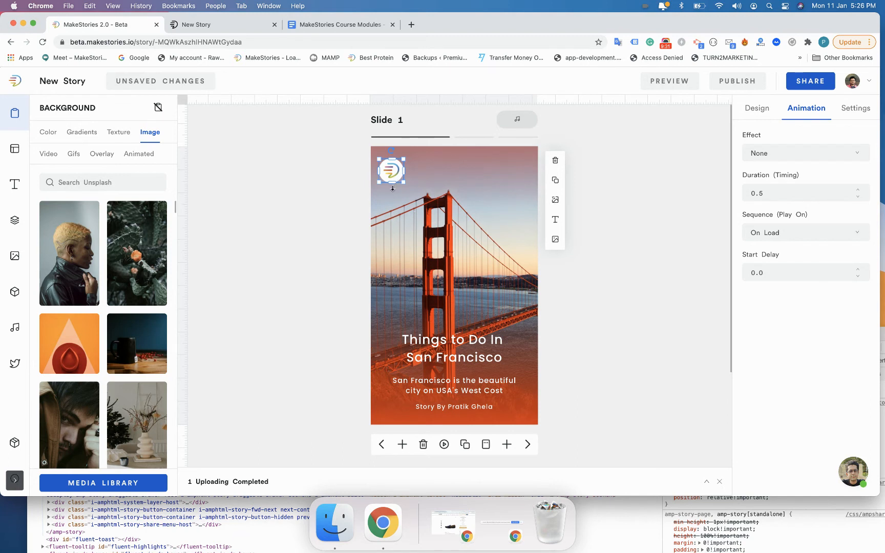
{"action": "left_click", "coordinate": [485, 445]}
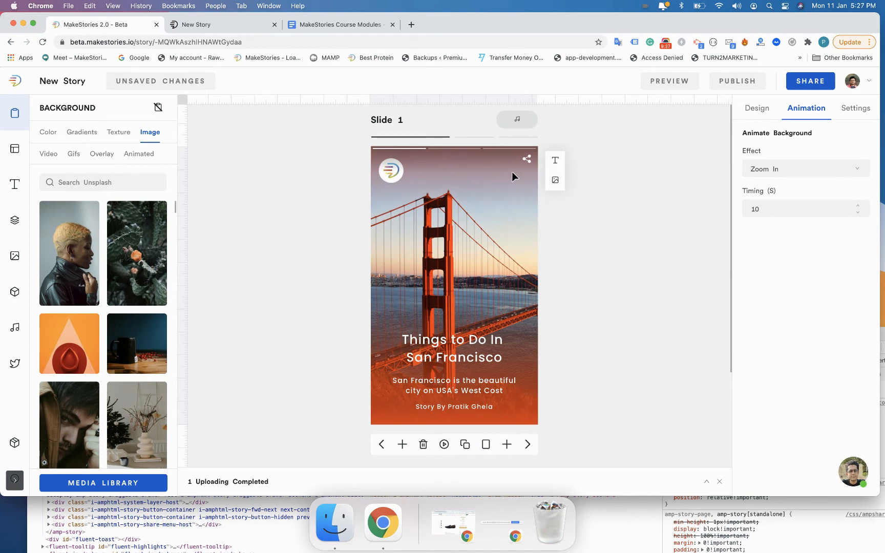
{"action": "left_click", "coordinate": [719, 481]}
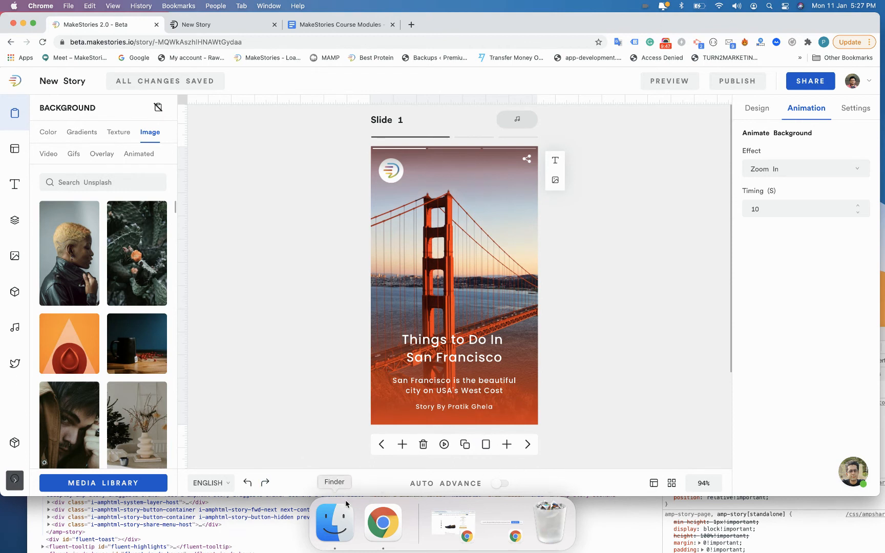
- Switch the editor language to Spanish and Italian, and set it back to English
{"action": "left_click", "coordinate": [220, 487]}
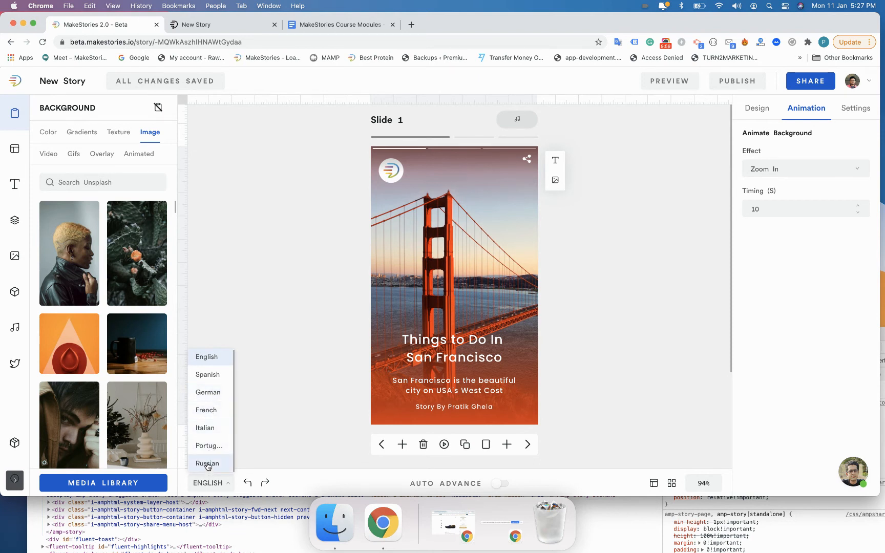
{"action": "left_click", "coordinate": [214, 378]}
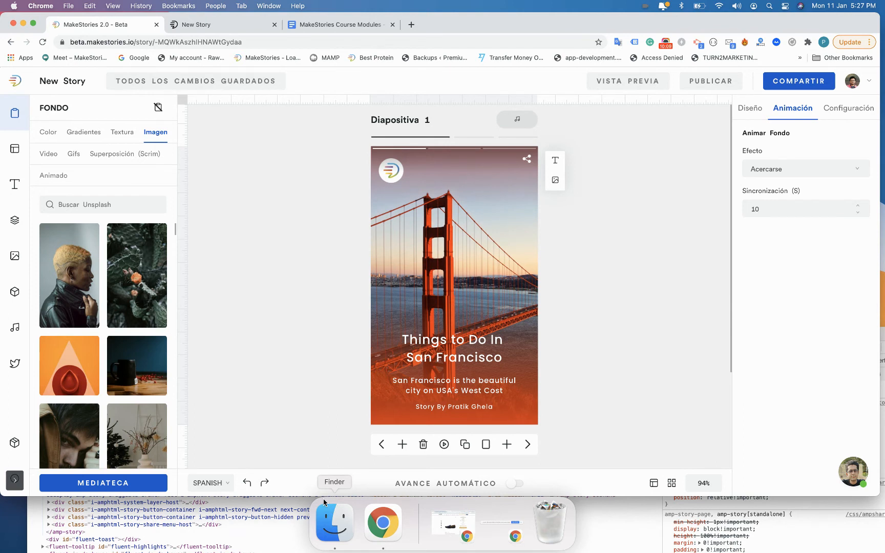
{"action": "left_click", "coordinate": [220, 484]}
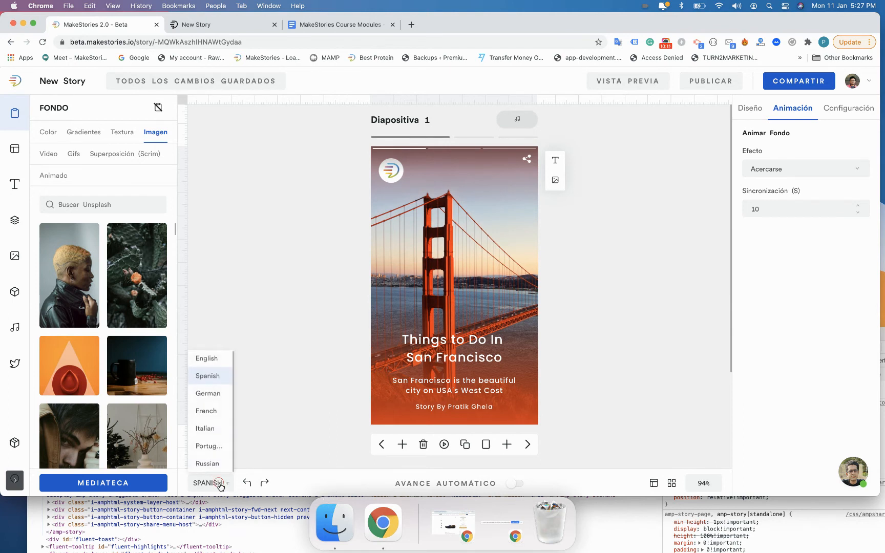
{"action": "left_click", "coordinate": [206, 426]}
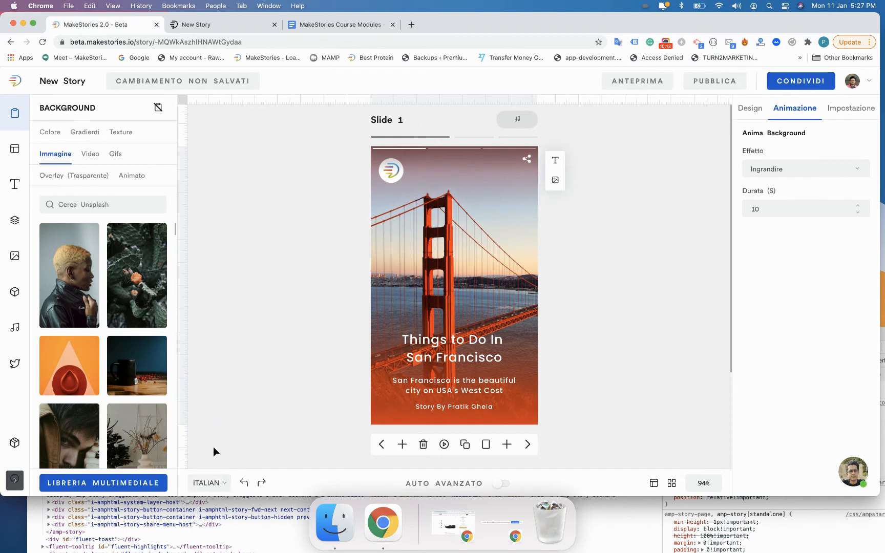
{"action": "left_click", "coordinate": [214, 483]}
{"action": "left_click", "coordinate": [208, 361]}
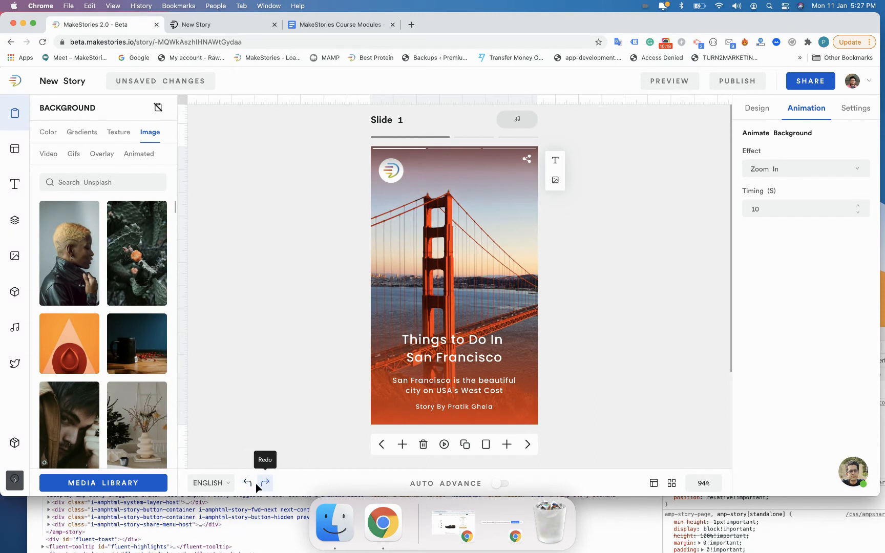
- Undo the logo's move to the top-left corner of slide 1 and redo it
{"action": "left_click", "coordinate": [249, 484]}
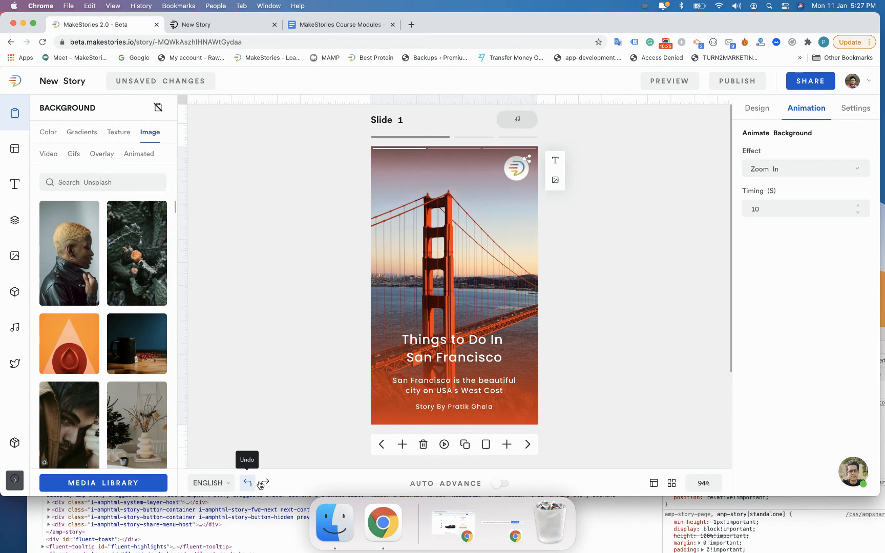
{"action": "left_click", "coordinate": [265, 483]}
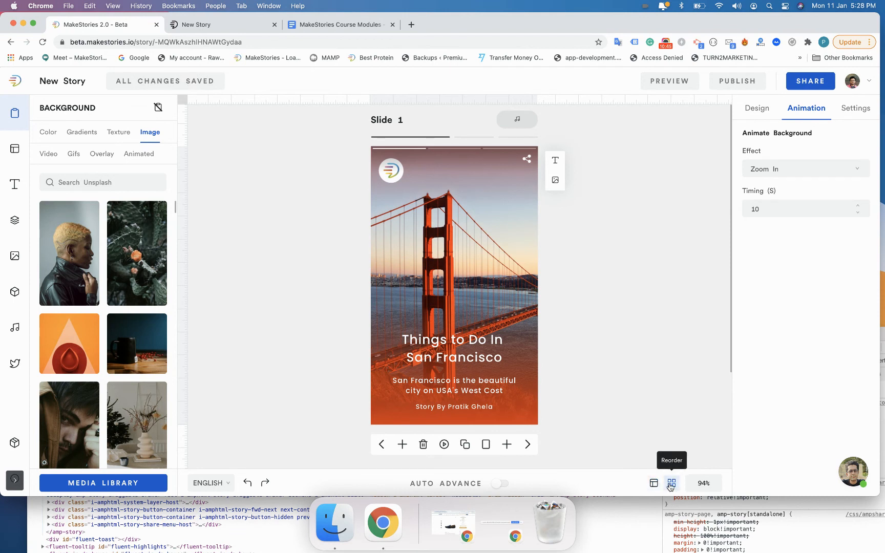
- Try rearranging slides 1 and 3 in the reorder view and save the slide order
{"action": "left_click", "coordinate": [670, 484]}
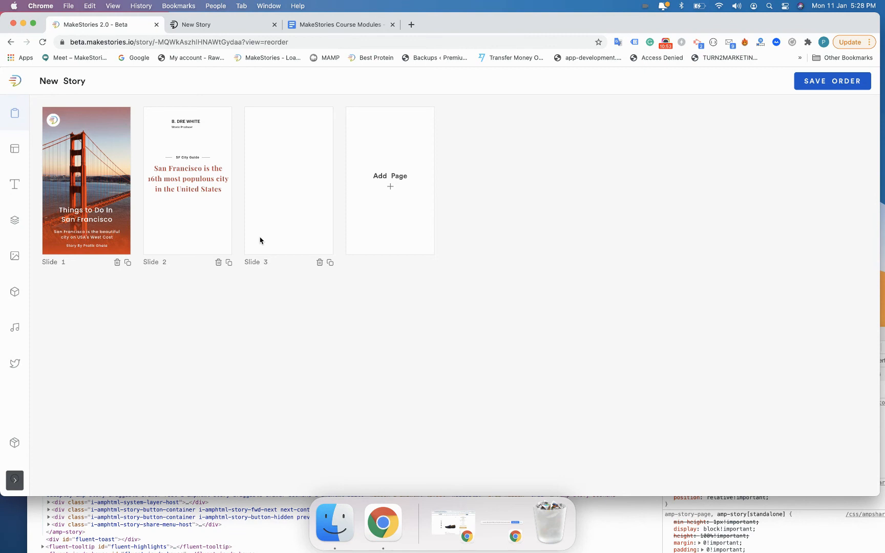
{"action": "left_click_drag", "start_coordinate": [250, 215], "coordinate": [230, 180]}
{"action": "left_click_drag", "start_coordinate": [114, 193], "coordinate": [312, 151]}
{"action": "left_click", "coordinate": [813, 83]}
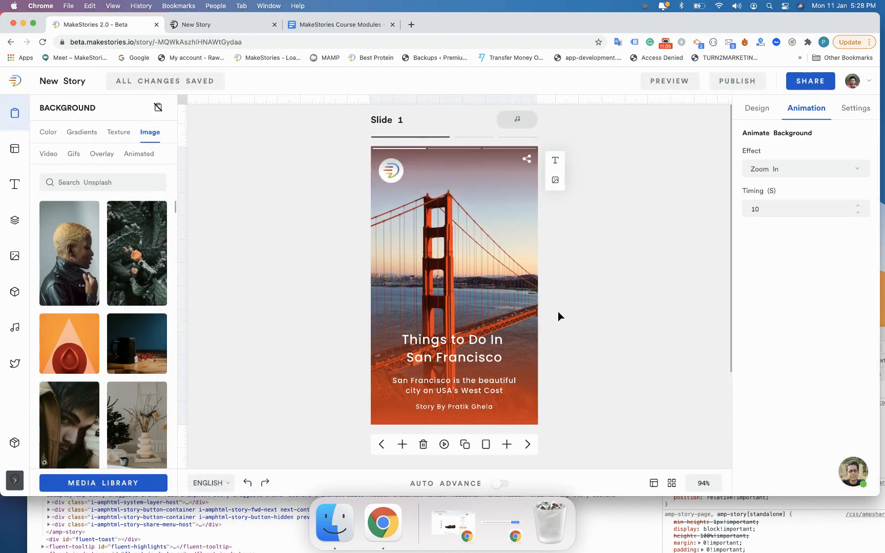
- Try the canvas zoom levels 125%, 100%, Fit and 200%, and return the canvas to 100%
{"action": "left_click", "coordinate": [712, 486]}
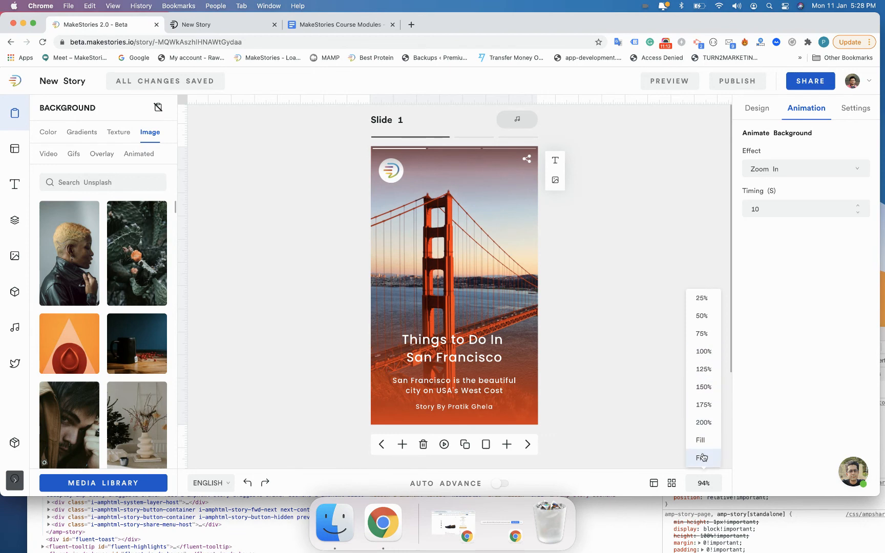
{"action": "left_click", "coordinate": [704, 366]}
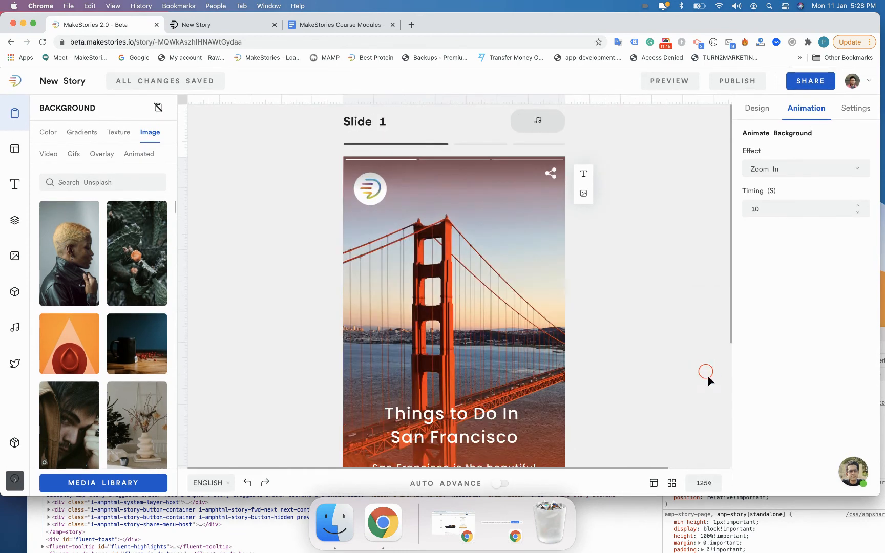
{"action": "left_click", "coordinate": [698, 483]}
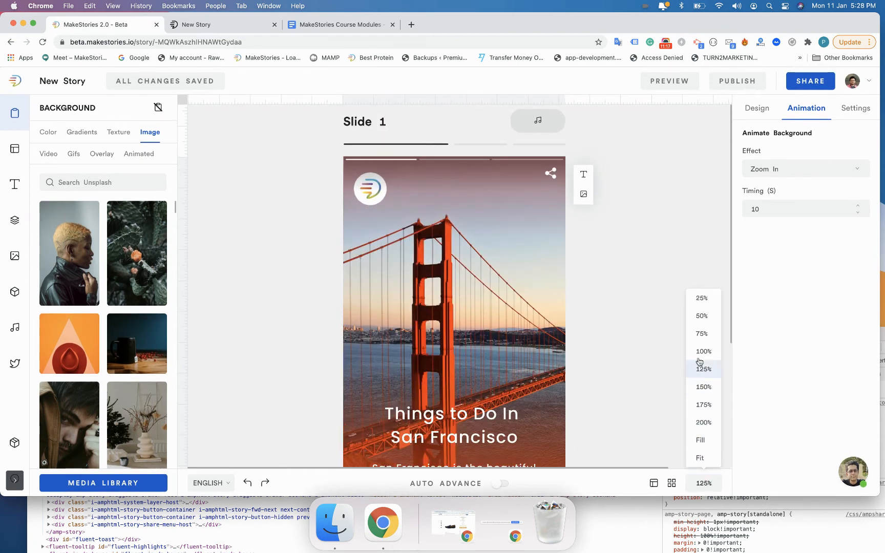
{"action": "left_click", "coordinate": [701, 352]}
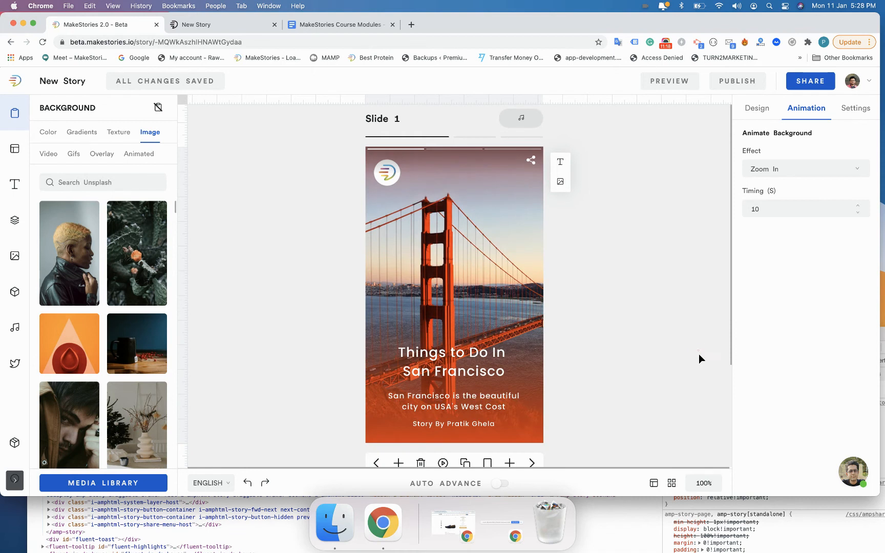
{"action": "left_click", "coordinate": [705, 484]}
{"action": "left_click", "coordinate": [700, 458]}
{"action": "left_click", "coordinate": [704, 481]}
{"action": "left_click", "coordinate": [702, 426]}
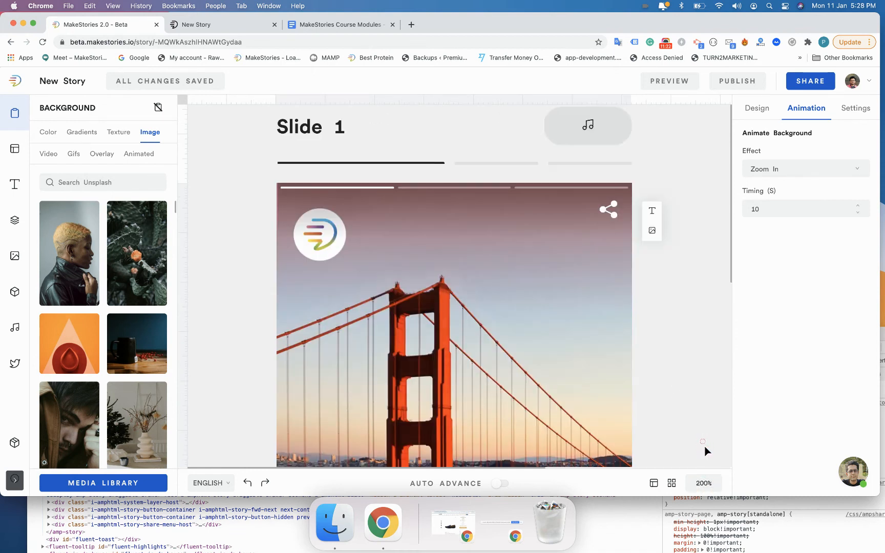
{"action": "left_click", "coordinate": [697, 481]}
{"action": "left_click", "coordinate": [696, 352]}
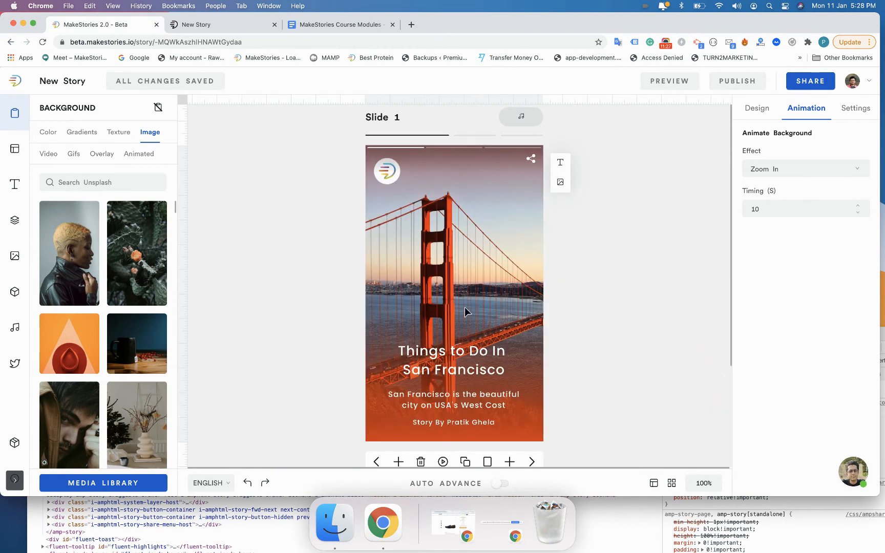
- Zoom the canvas freely in to 200% and out to 63%, finishing at 98%
{"action": "left_click", "coordinate": [456, 267]}
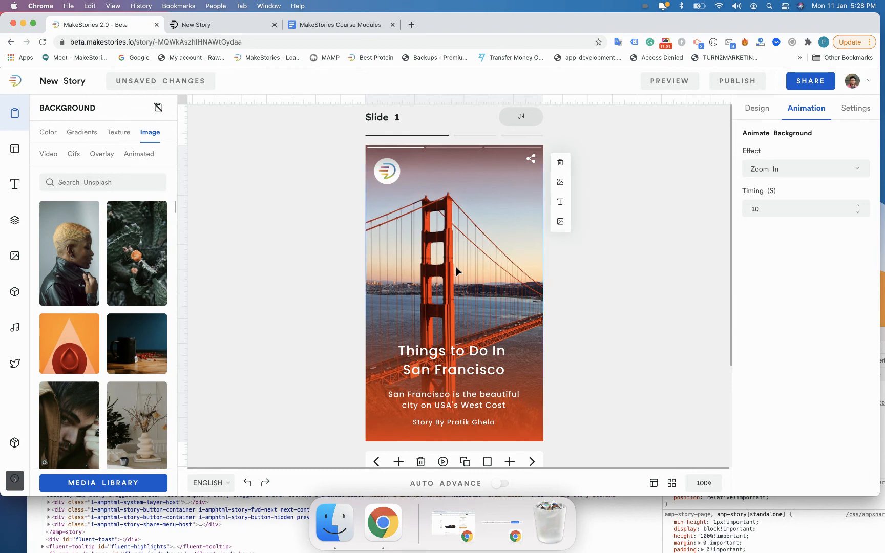
{"action": "scroll", "coordinate": [456, 267], "scroll_direction": "up", "scroll_amount": 10}
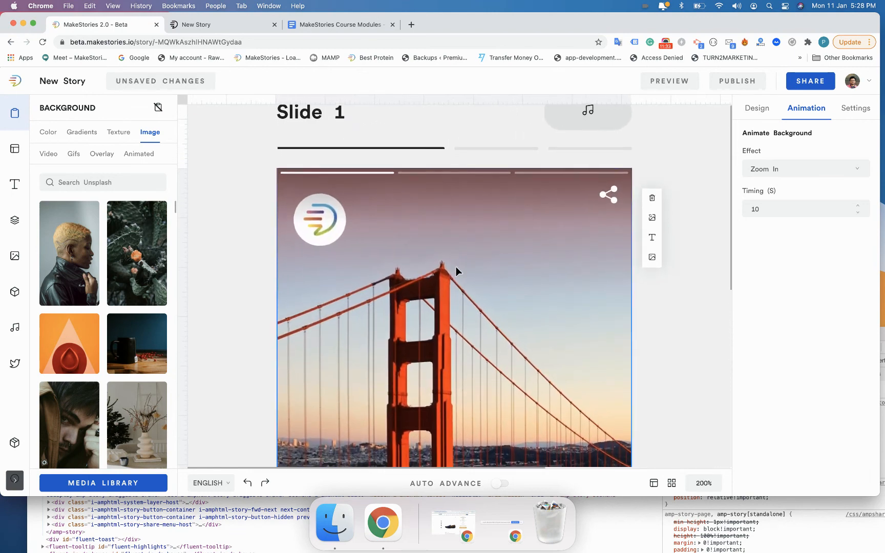
{"action": "scroll", "coordinate": [456, 267], "scroll_direction": "down", "scroll_amount": 10}
{"action": "scroll", "coordinate": [455, 266], "scroll_direction": "up", "scroll_amount": 5}
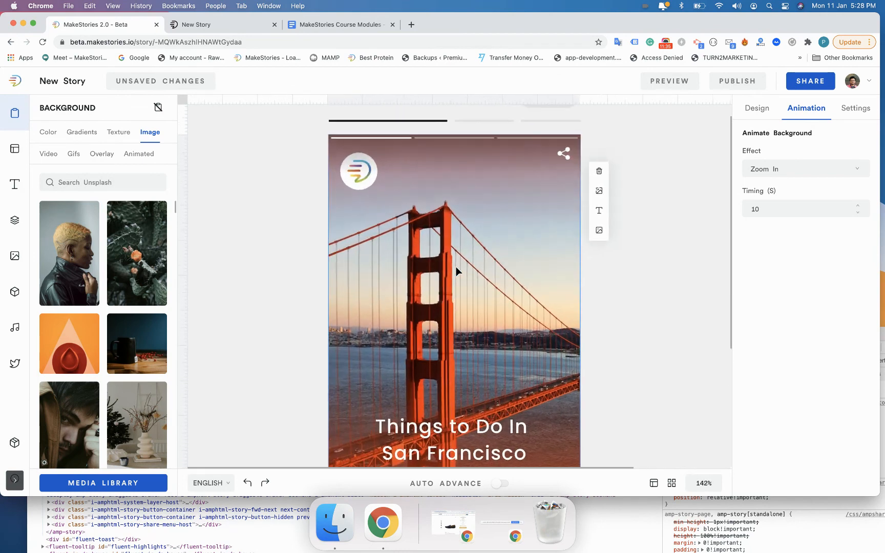
{"action": "scroll", "coordinate": [455, 266], "scroll_direction": "down", "scroll_amount": 4}
{"action": "scroll", "coordinate": [457, 269], "scroll_direction": "down", "scroll_amount": 3}
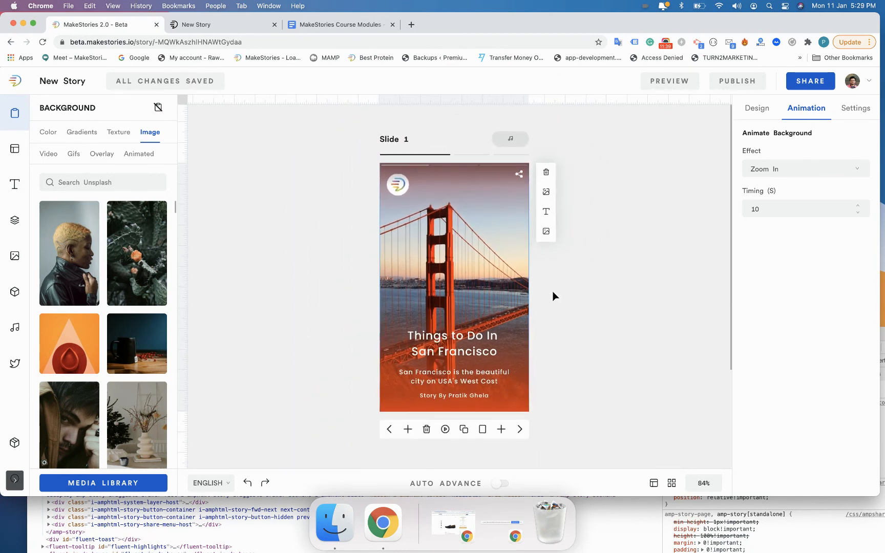
{"action": "scroll", "coordinate": [553, 296], "scroll_direction": "down", "scroll_amount": 3}
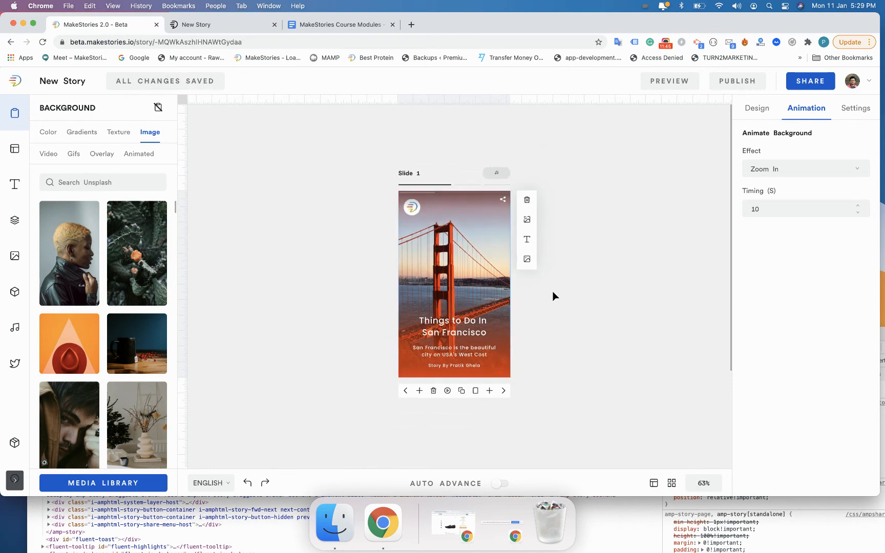
{"action": "scroll", "coordinate": [553, 295], "scroll_direction": "up", "scroll_amount": 4}
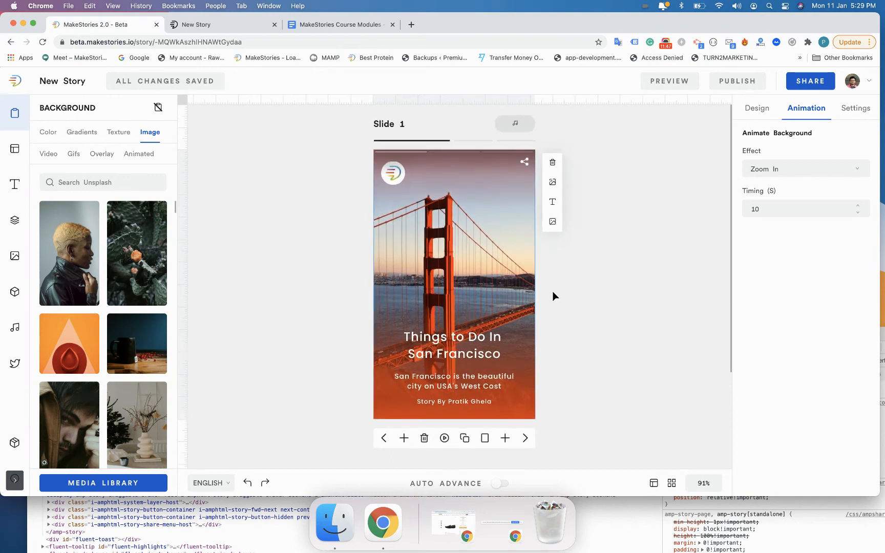
{"action": "scroll", "coordinate": [553, 295], "scroll_direction": "up", "scroll_amount": 1}
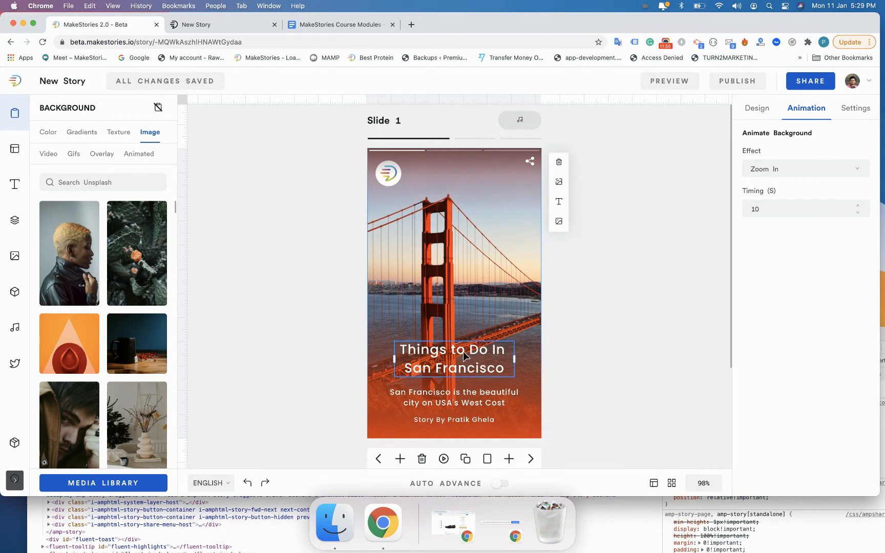
- Review the context options for slide 1's background and dismiss them
{"action": "right_click", "coordinate": [451, 240]}
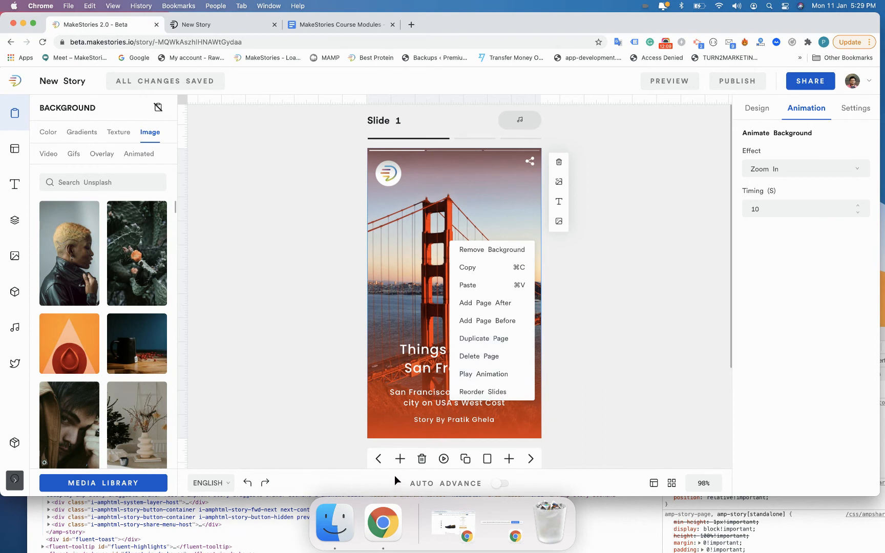
{"action": "left_click", "coordinate": [575, 306]}
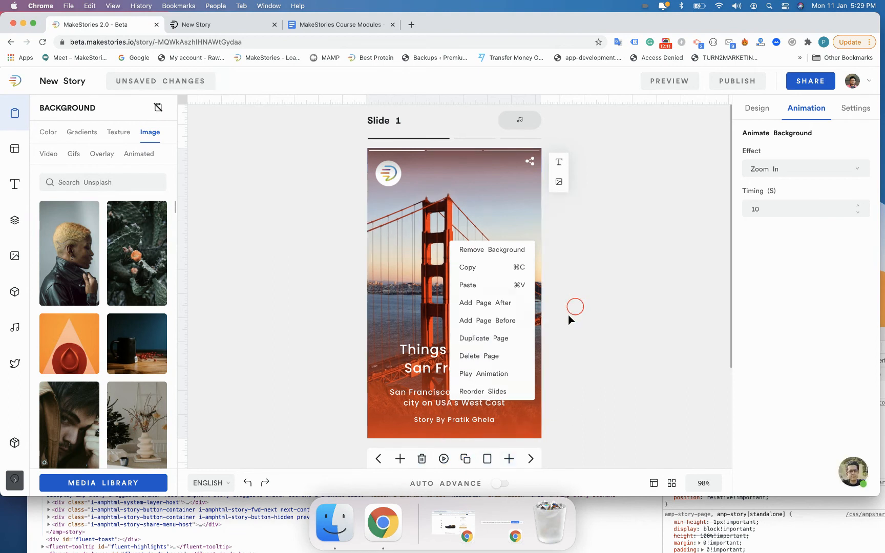
- Go to slide 2 and copy the styles of the red San Francisco headline
{"action": "scroll", "coordinate": [496, 363], "scroll_direction": "down", "scroll_amount": 1}
{"action": "scroll", "coordinate": [496, 363], "scroll_direction": "down", "scroll_amount": 3}
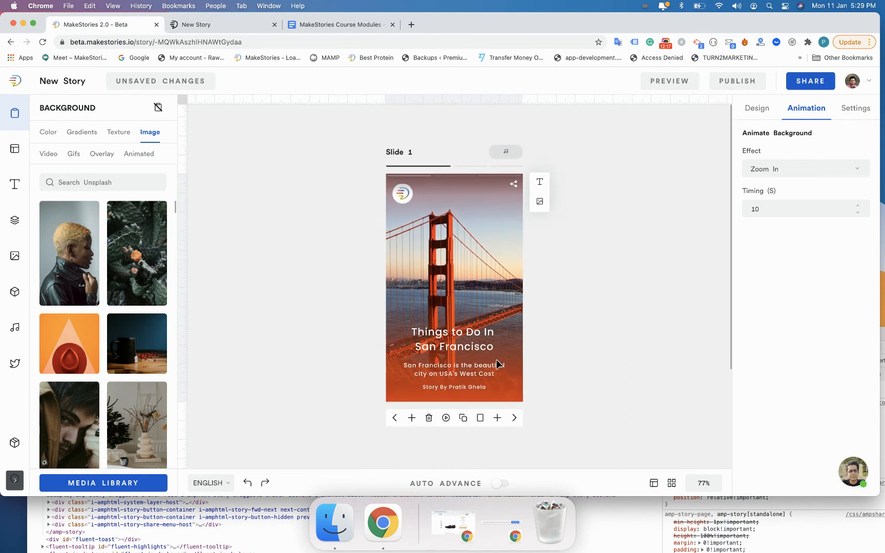
{"action": "left_click", "coordinate": [514, 417]}
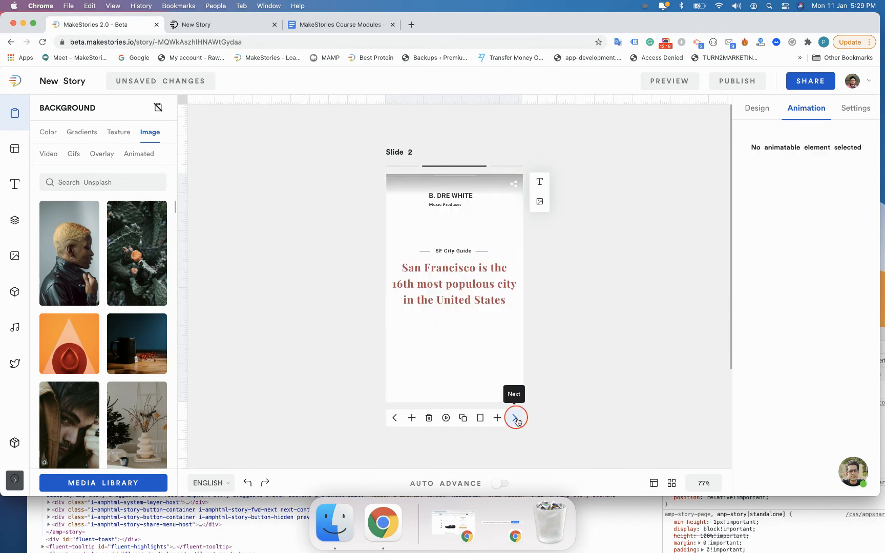
{"action": "left_click", "coordinate": [445, 294]}
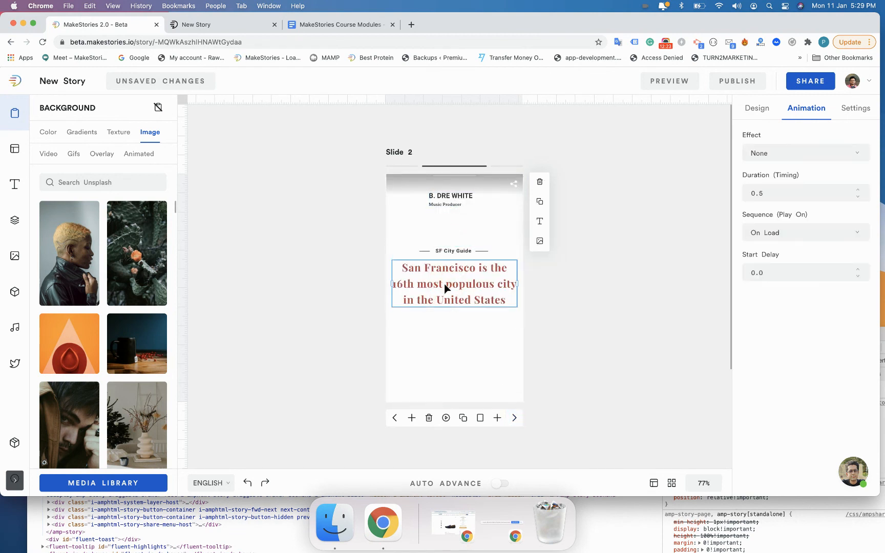
{"action": "right_click", "coordinate": [444, 285]}
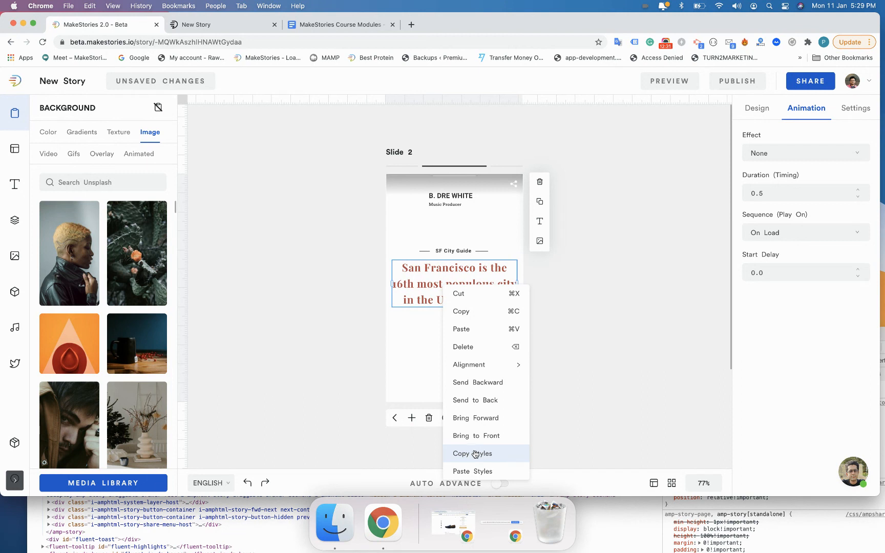
{"action": "left_click", "coordinate": [476, 453]}
{"action": "left_click", "coordinate": [598, 322]}
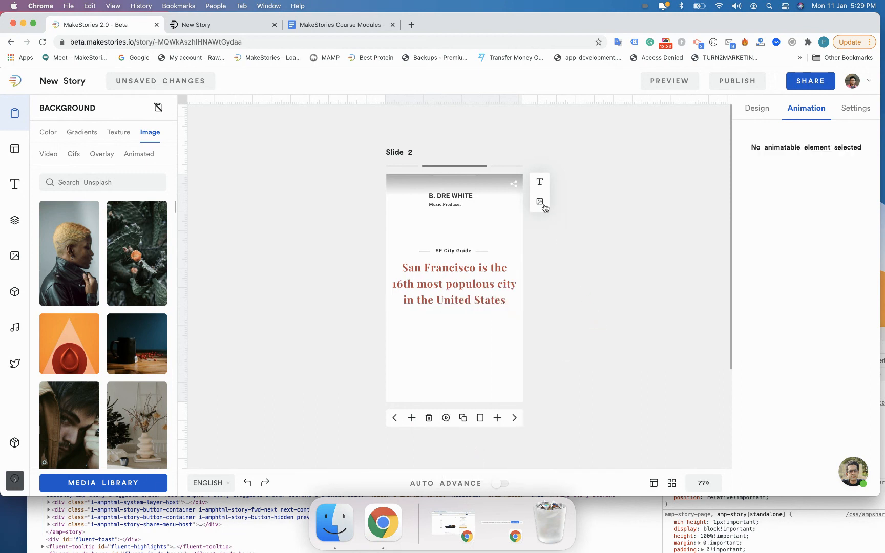
- Add a Heading 2 text below the headline on slide 2 and paste the copied styles onto it
{"action": "left_click", "coordinate": [540, 185]}
{"action": "left_click_drag", "start_coordinate": [486, 207], "coordinate": [466, 337]}
{"action": "right_click", "coordinate": [460, 338]}
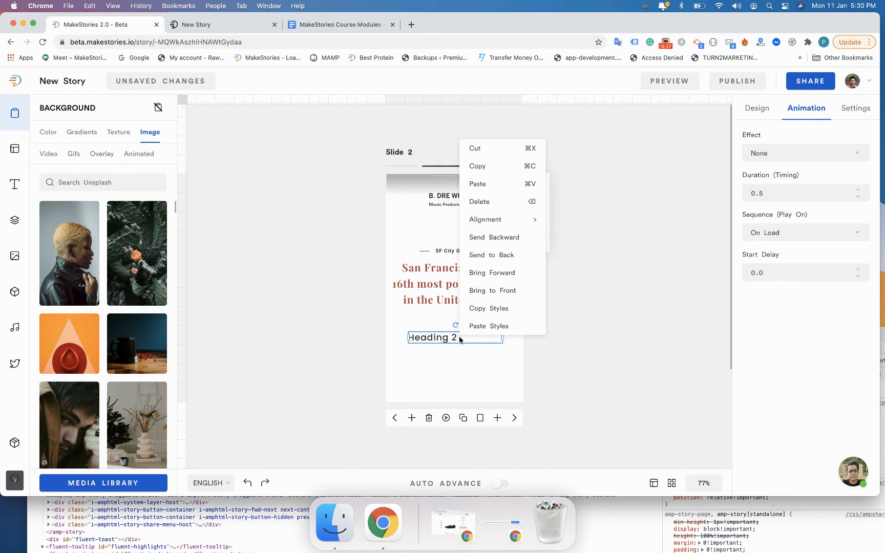
{"action": "right_click", "coordinate": [474, 328]}
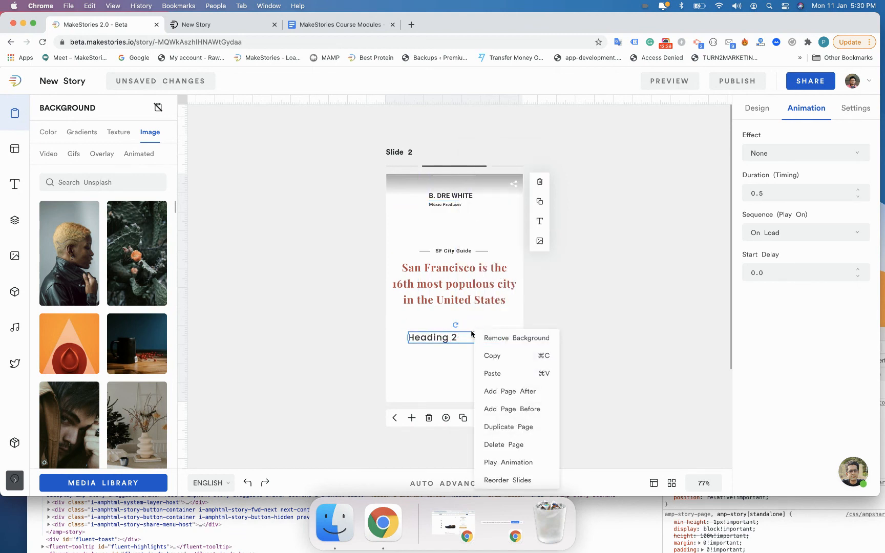
{"action": "right_click", "coordinate": [445, 338]}
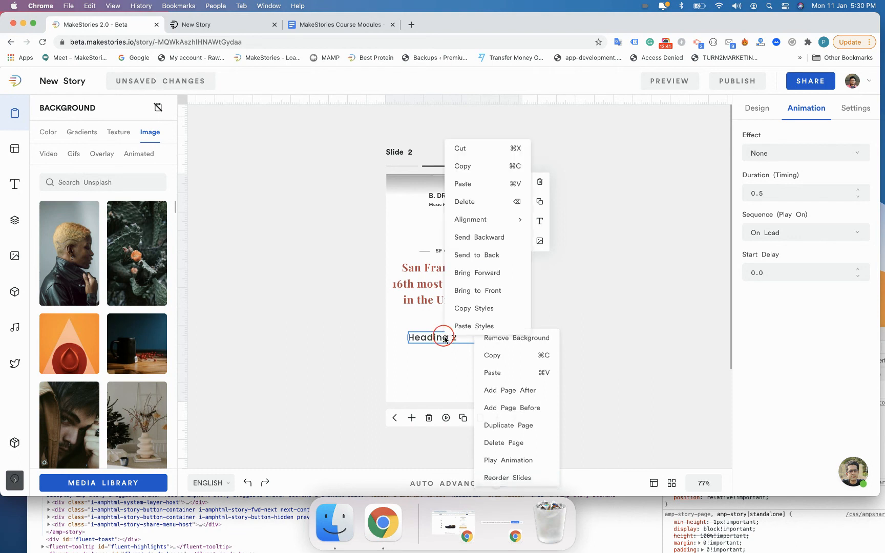
{"action": "left_click", "coordinate": [453, 327]}
{"action": "left_click", "coordinate": [456, 359]}
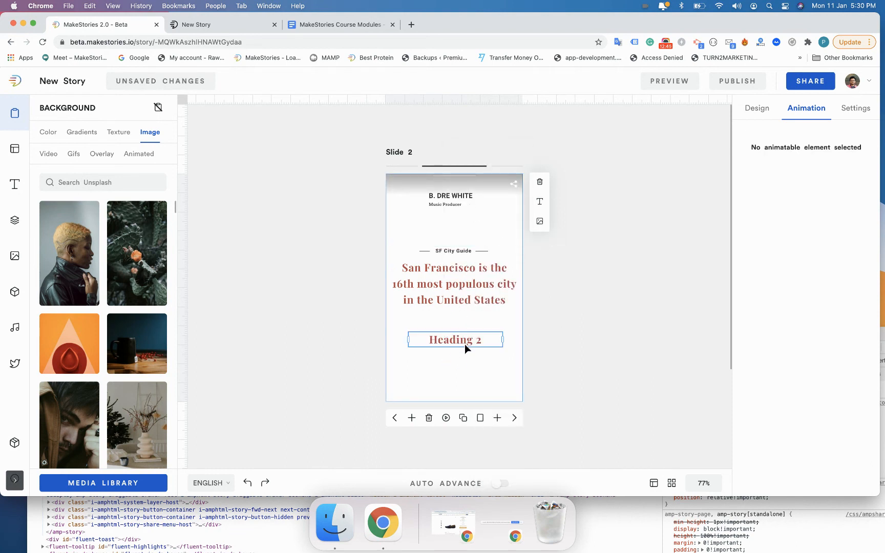
- Delete the restyled Heading 2 text from slide 2
{"action": "left_click_drag", "start_coordinate": [465, 341], "coordinate": [464, 344]}
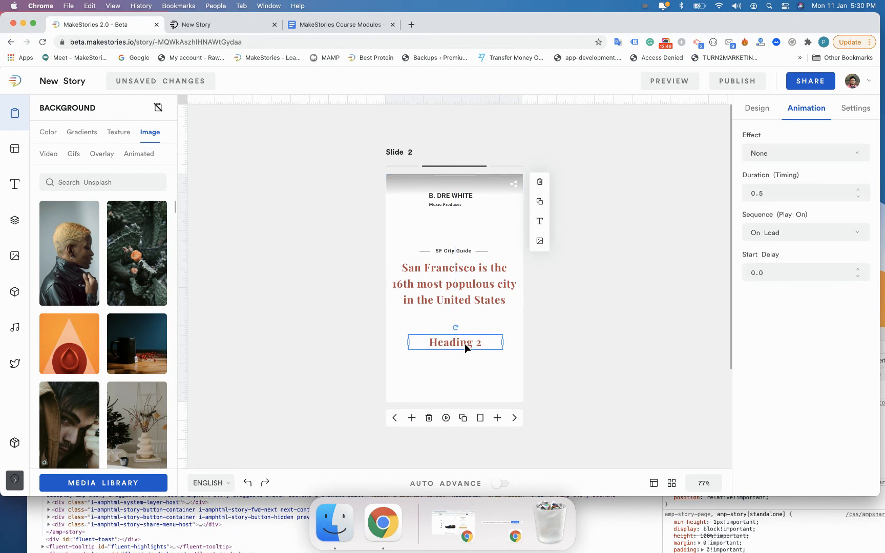
{"action": "key", "text": "BackSpace"}
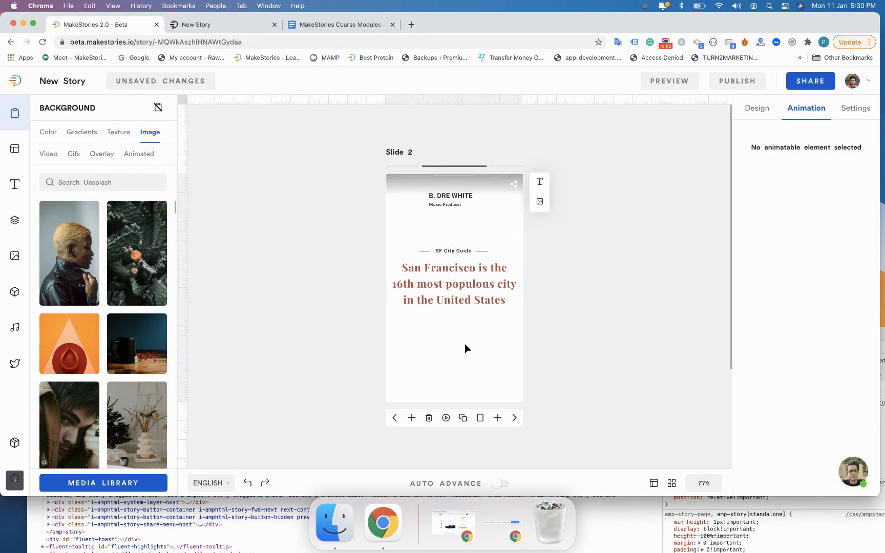
- Try the Bottom alignment on slide 2's San Francisco headline and undo it
{"action": "left_click", "coordinate": [461, 292]}
{"action": "right_click", "coordinate": [460, 292]}
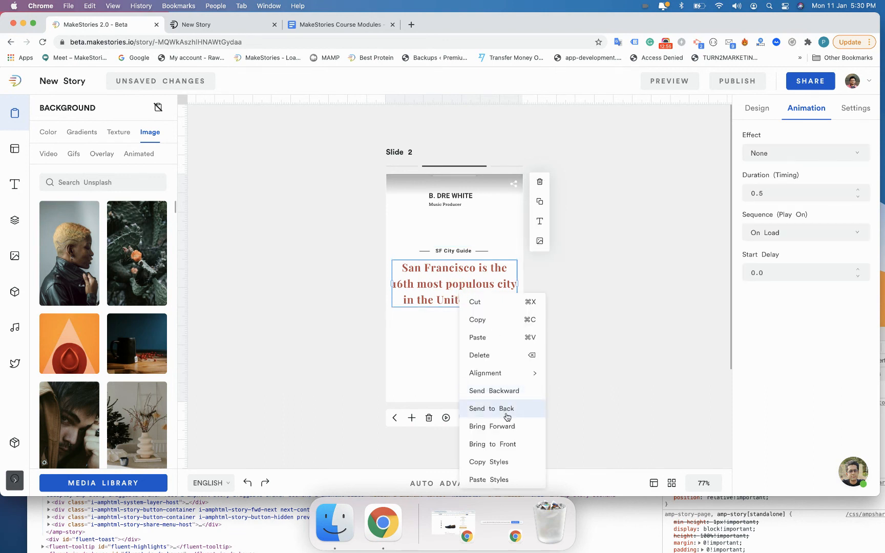
{"action": "right_click", "coordinate": [16, 222]}
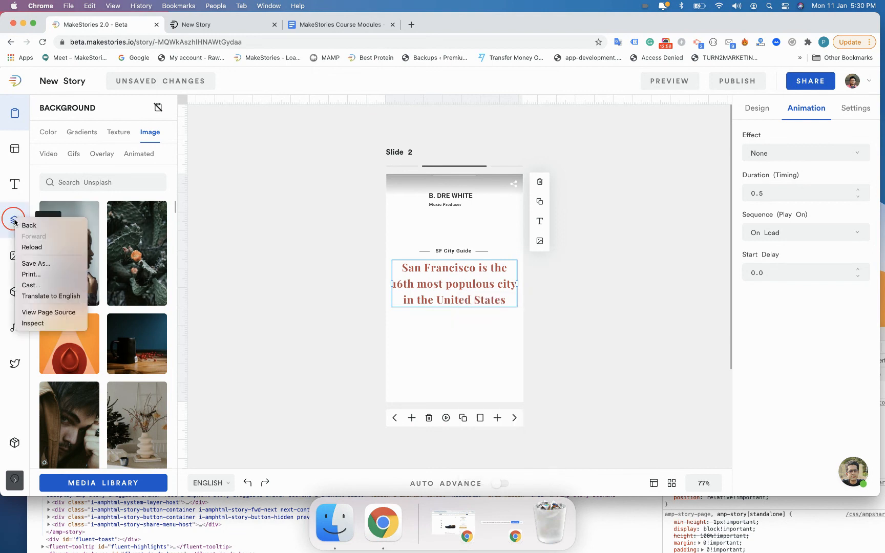
{"action": "right_click", "coordinate": [404, 294]}
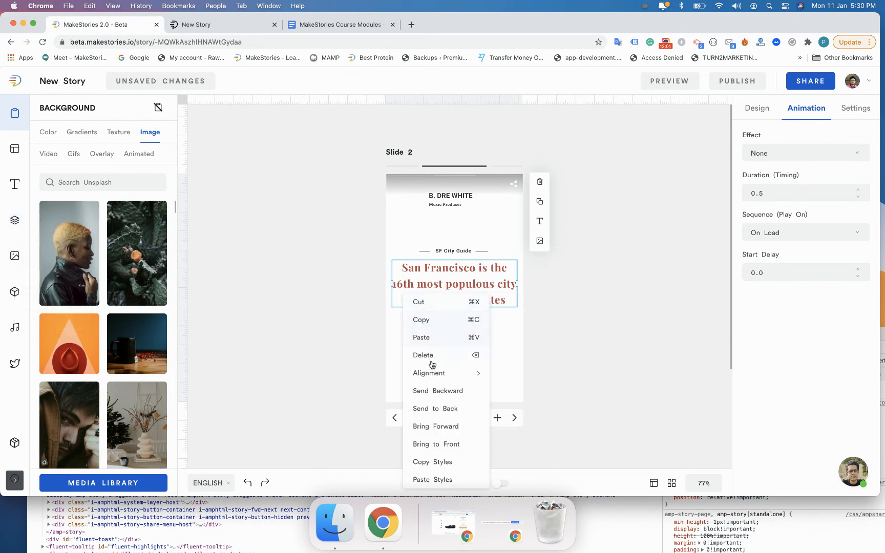
{"action": "mouse_move", "coordinate": [434, 373]}
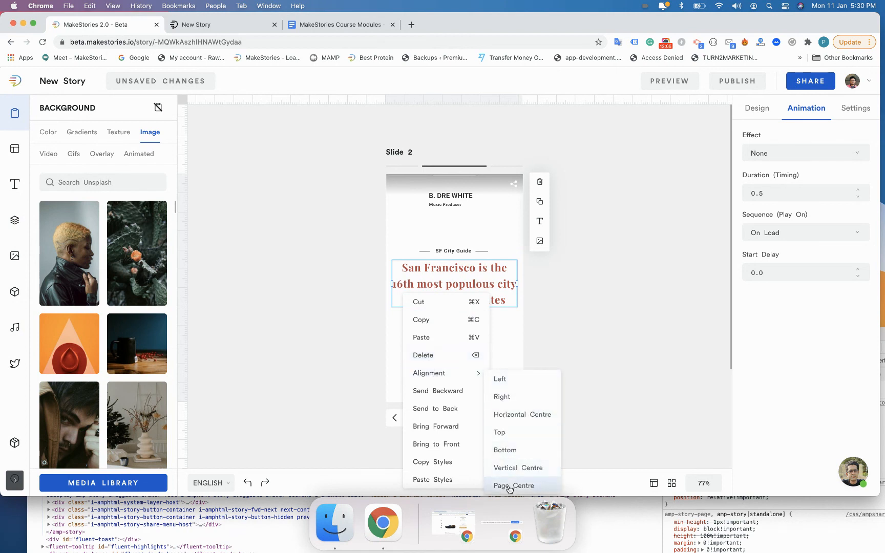
{"action": "left_click", "coordinate": [508, 450]}
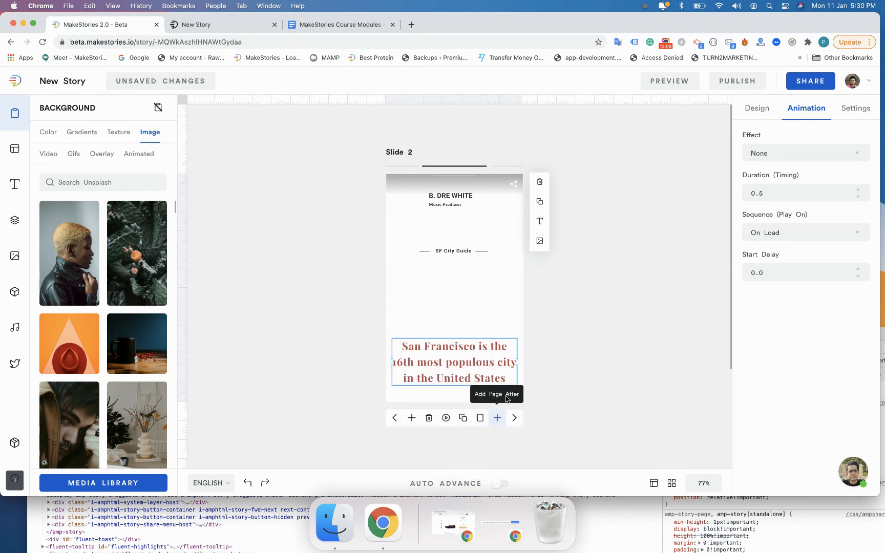
{"action": "key", "text": "super+z"}
- Review the context options for slide 2's background and its San Francisco headline, and dismiss them
{"action": "right_click", "coordinate": [551, 358]}
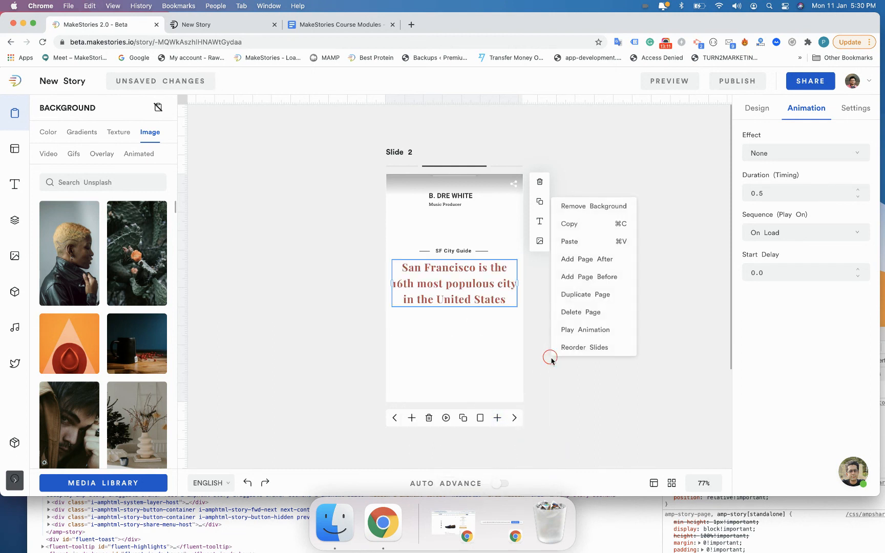
{"action": "left_click", "coordinate": [533, 373]}
{"action": "left_click", "coordinate": [494, 300]}
{"action": "left_click", "coordinate": [494, 298]}
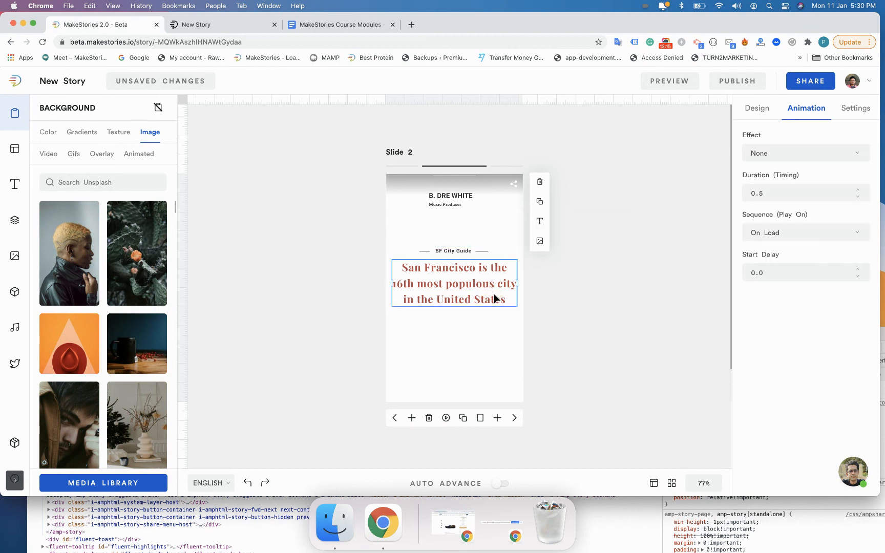
{"action": "right_click", "coordinate": [493, 296]}
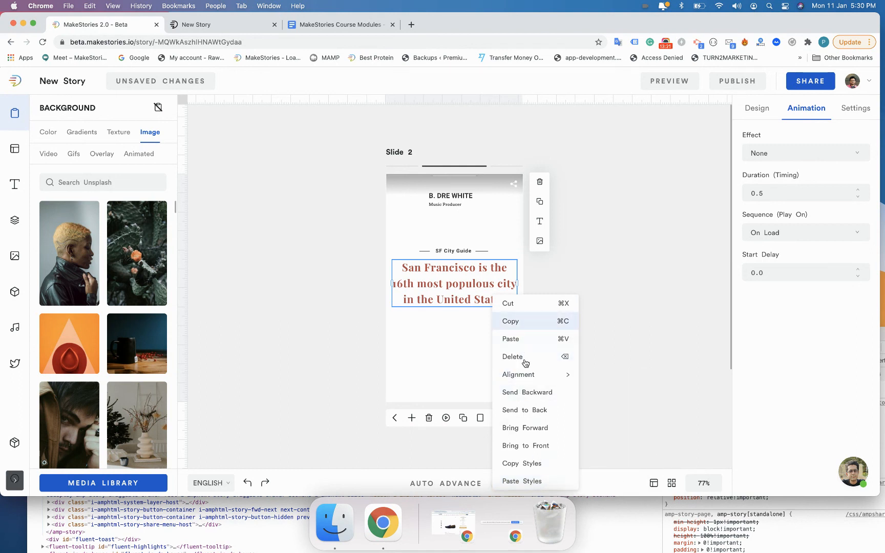
{"action": "mouse_move", "coordinate": [523, 373]}
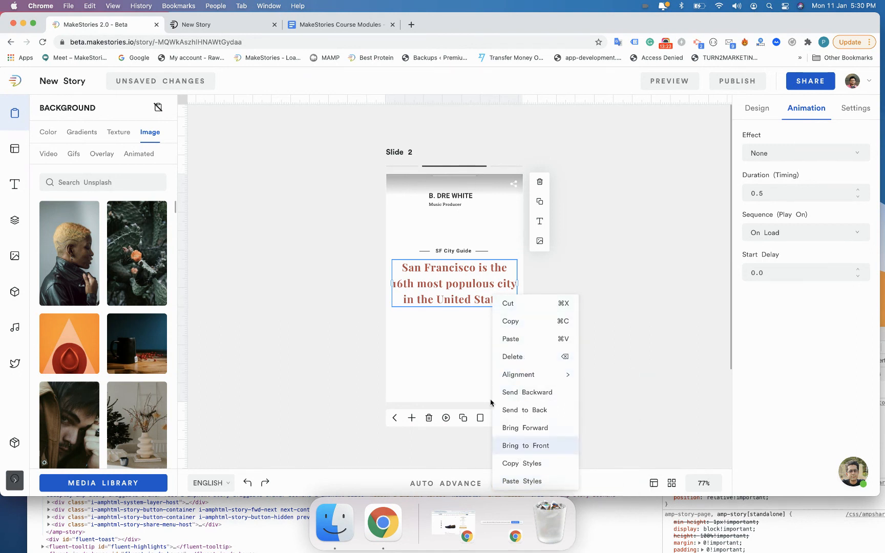
{"action": "left_click", "coordinate": [456, 363]}
{"action": "right_click", "coordinate": [454, 362]}
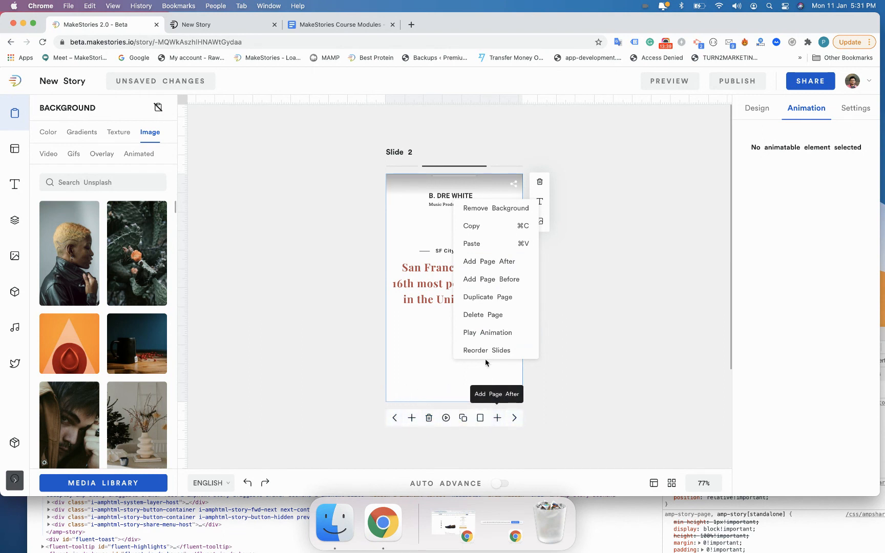
{"action": "left_click", "coordinate": [586, 401]}
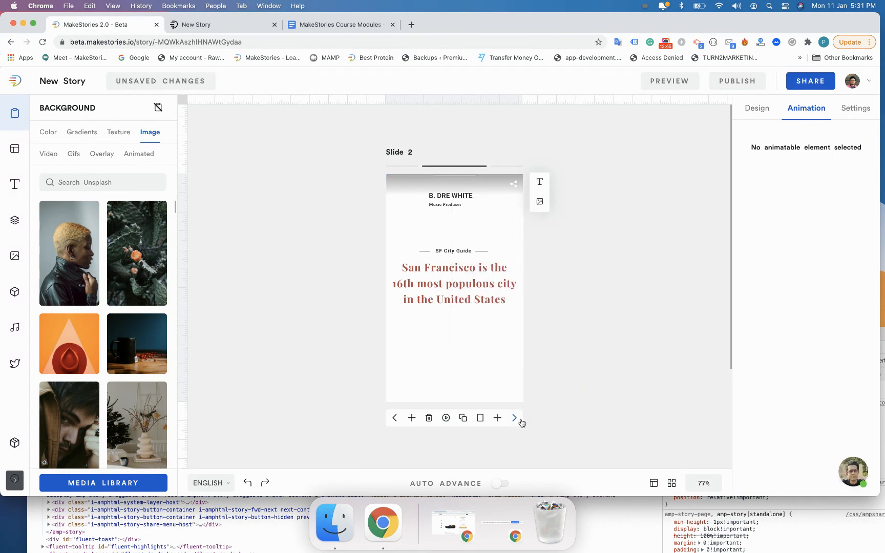
- Hide the overlay area on slide 2 and check the canvas zoomed in and out
{"action": "left_click", "coordinate": [479, 418]}
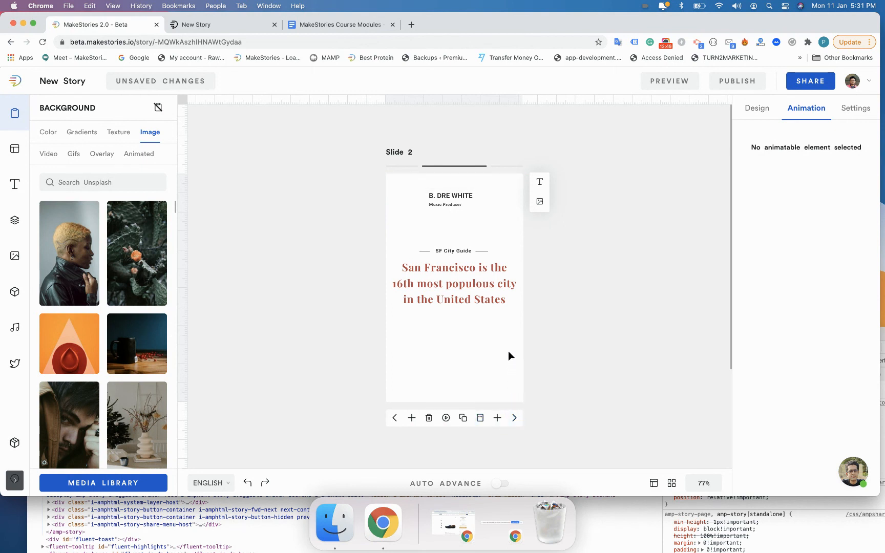
{"action": "scroll", "coordinate": [507, 348], "scroll_direction": "up", "scroll_amount": 5}
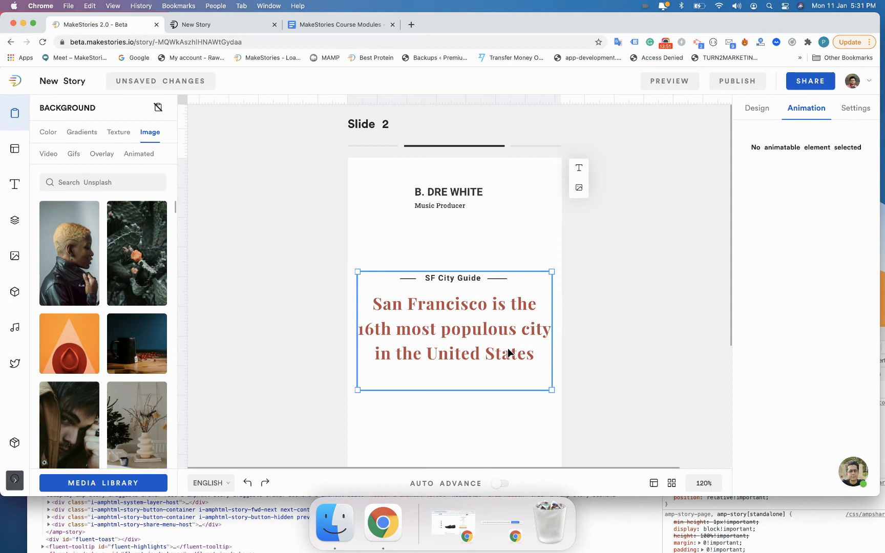
{"action": "scroll", "coordinate": [508, 348], "scroll_direction": "down", "scroll_amount": 4}
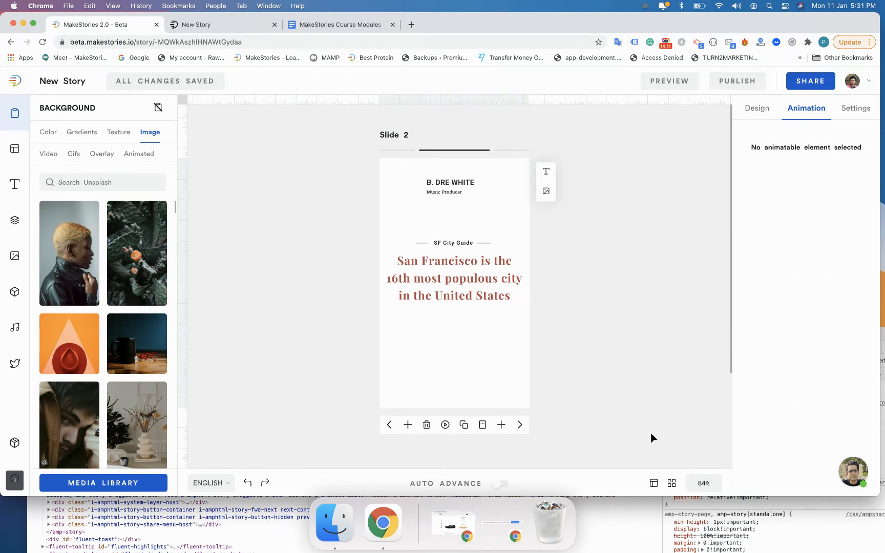
- Show the Design properties for slide 2
{"action": "left_click", "coordinate": [757, 108]}
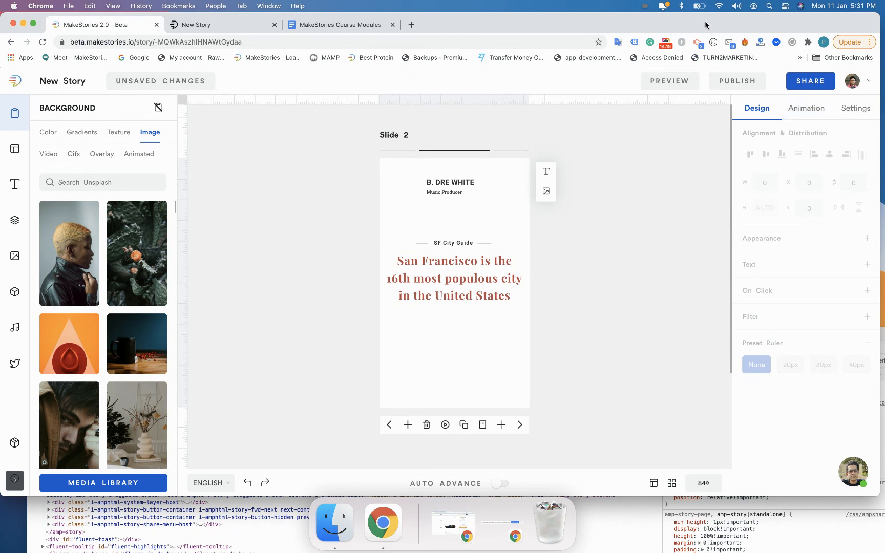
{"action": "right_click", "coordinate": [660, 48]}
{"action": "left_click", "coordinate": [665, 45]}
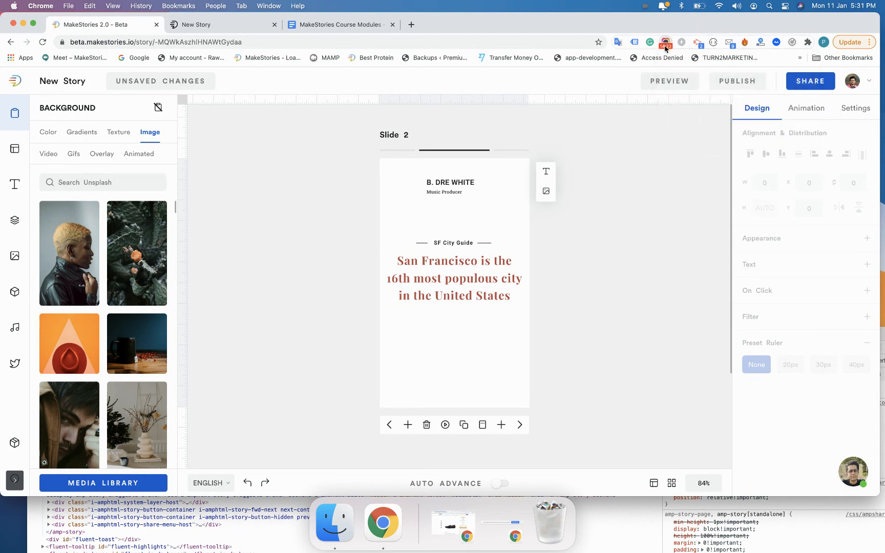